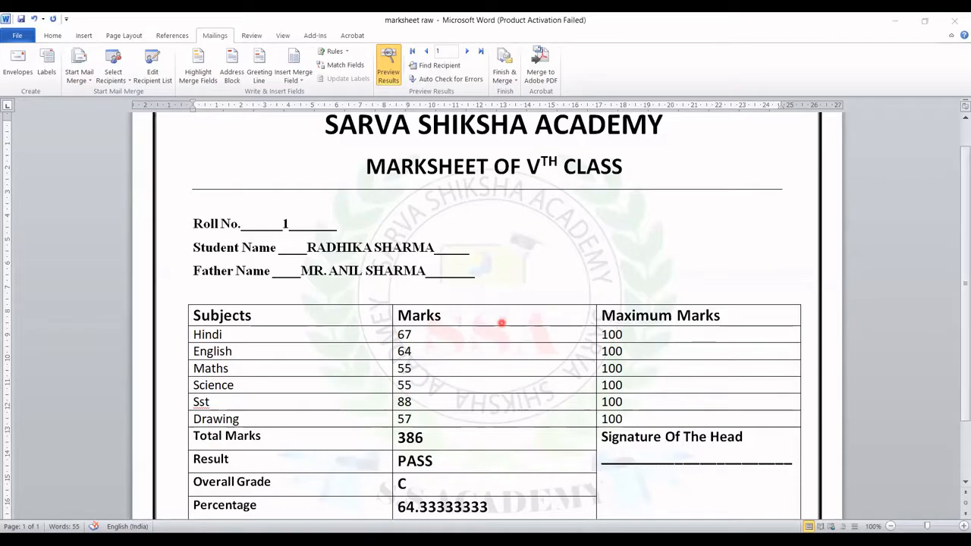
pyautogui.moveTo(968, 130); pyautogui.dragTo(968, 167)
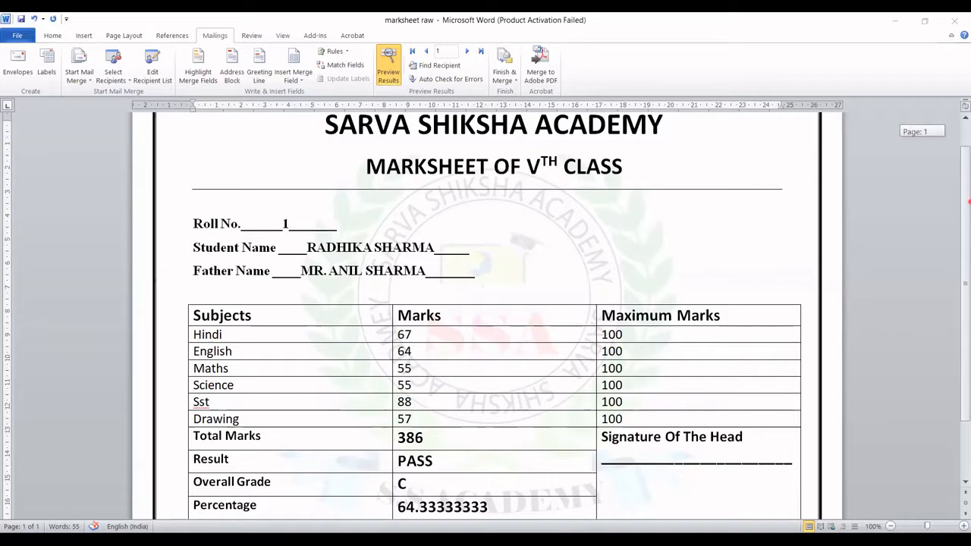
pyautogui.click(968, 202)
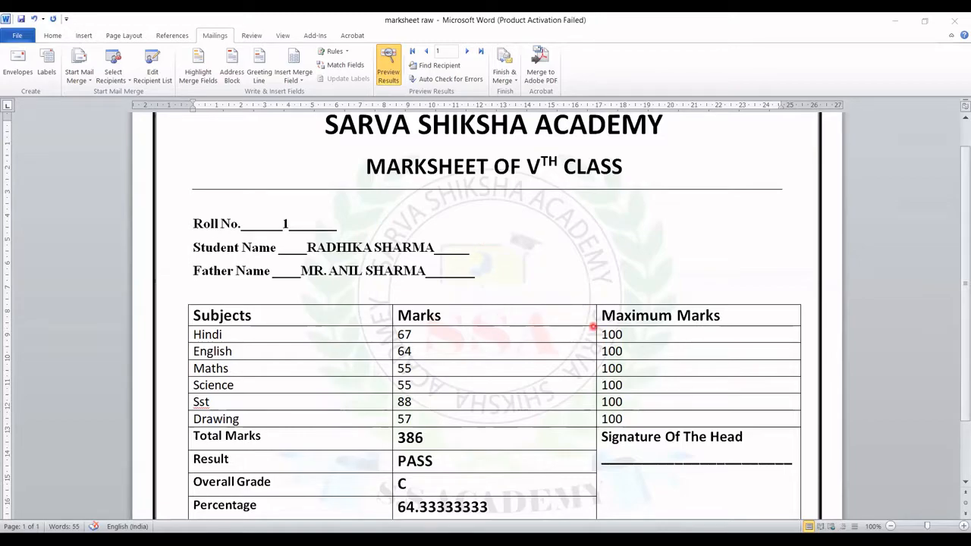
pyautogui.click(966, 308)
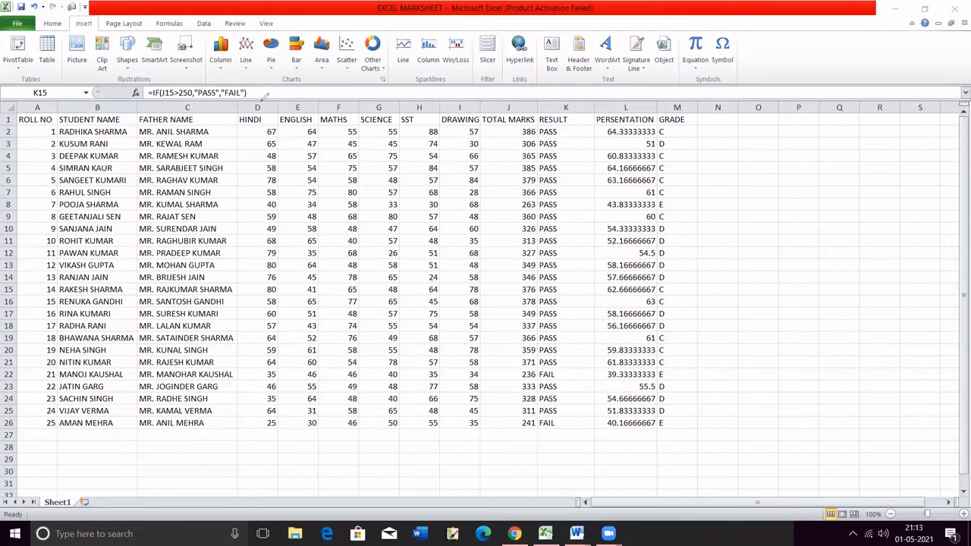
pyautogui.click(97, 124)
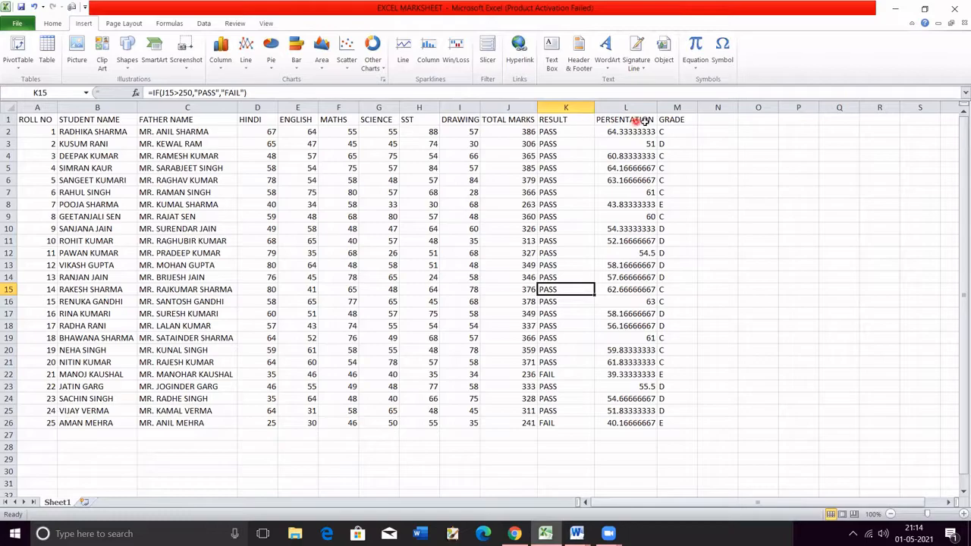
# Examine the formulas behind the TOTAL MARKS, RESULT, PERSENTATION and GRADE columns of the student marks sheet.
pyautogui.doubleClick(525, 132)
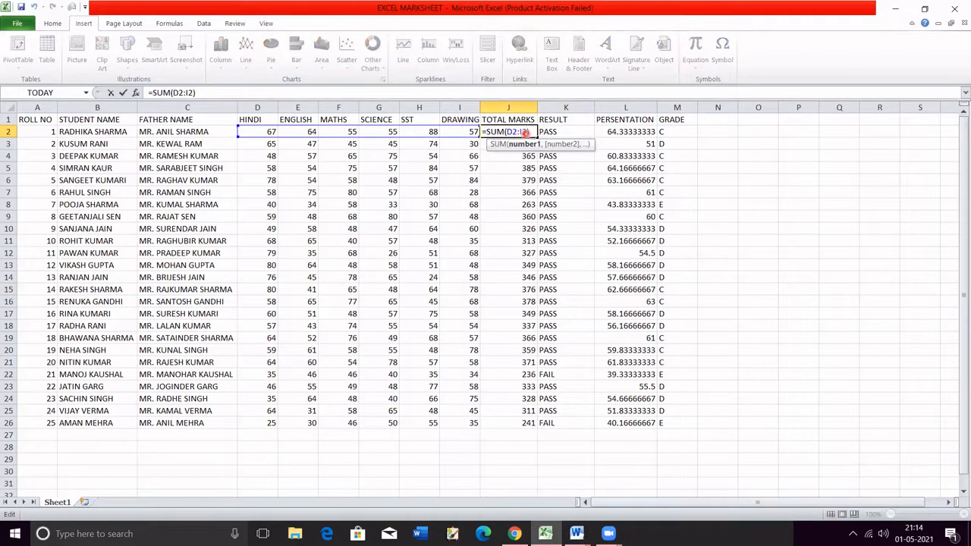
pyautogui.press('Return')
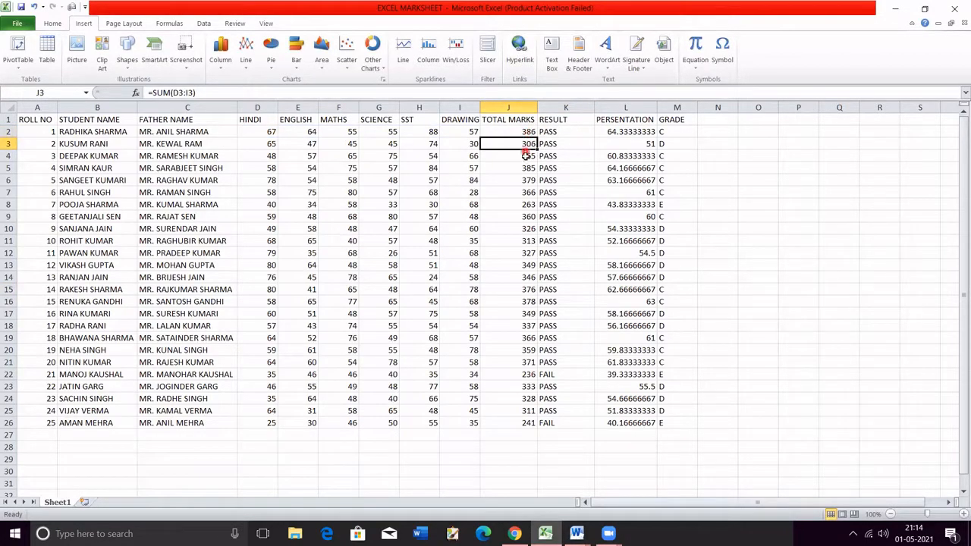
pyautogui.click(575, 146)
pyautogui.hotkey('ctrl', 'Down')
pyautogui.doubleClick(574, 142)
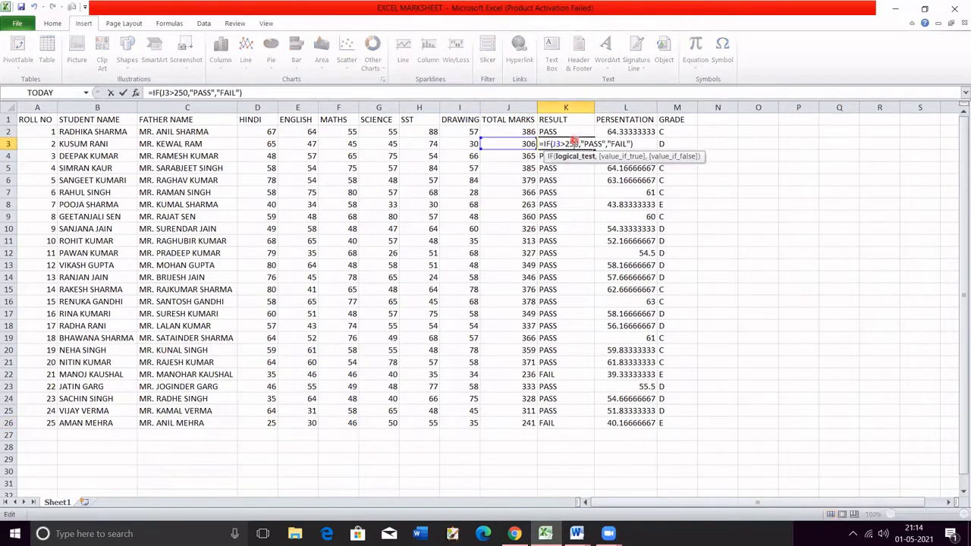
pyautogui.press('Return')
pyautogui.doubleClick(620, 144)
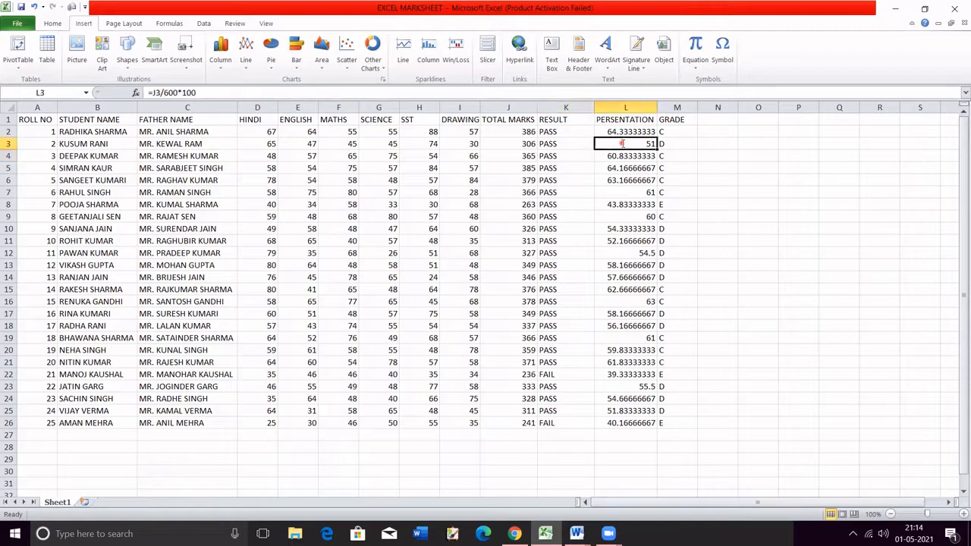
pyautogui.press('Return')
pyautogui.click(675, 149)
pyautogui.hotkey('ctrl', 'Down')
pyautogui.click(673, 146)
pyautogui.doubleClick(672, 144)
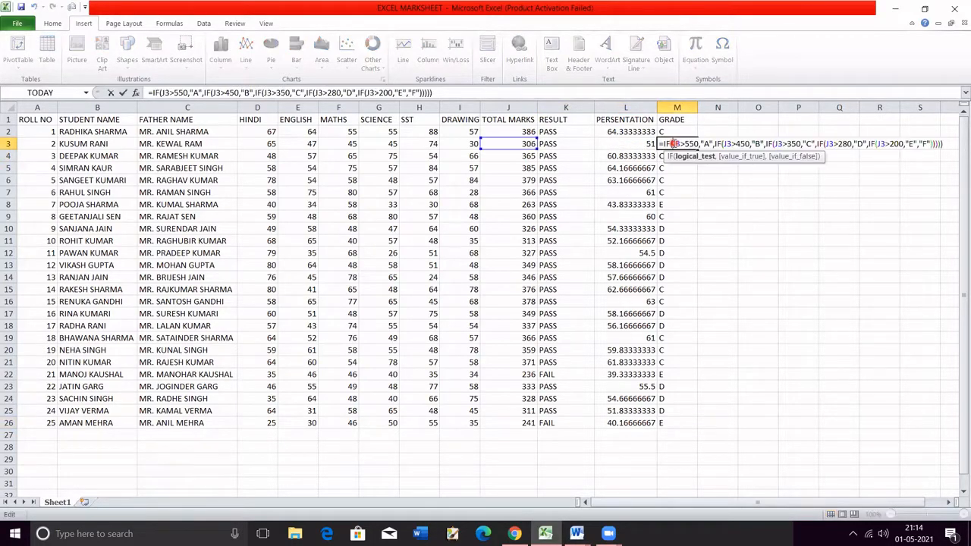
pyautogui.press('Return')
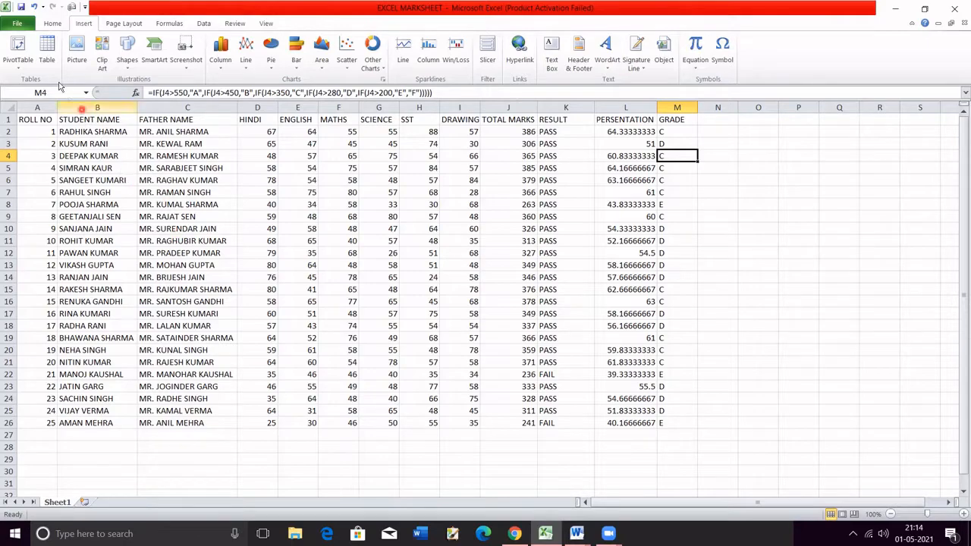
# Save a copy of the workbook as EXCEL MARKSHEET 1 in Text (MS-DOS) format in the excel data folder.
pyautogui.click(18, 23)
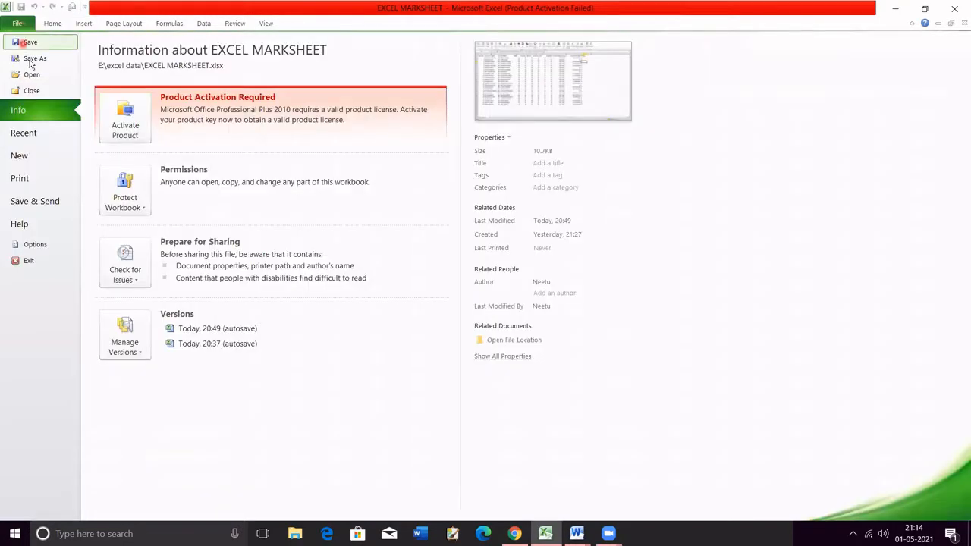
pyautogui.press('Escape')
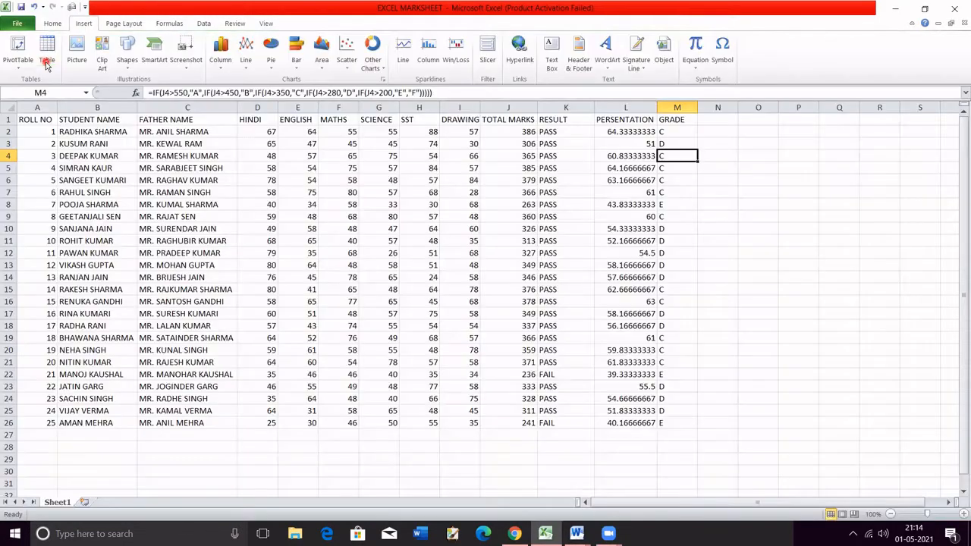
pyautogui.press('F12')
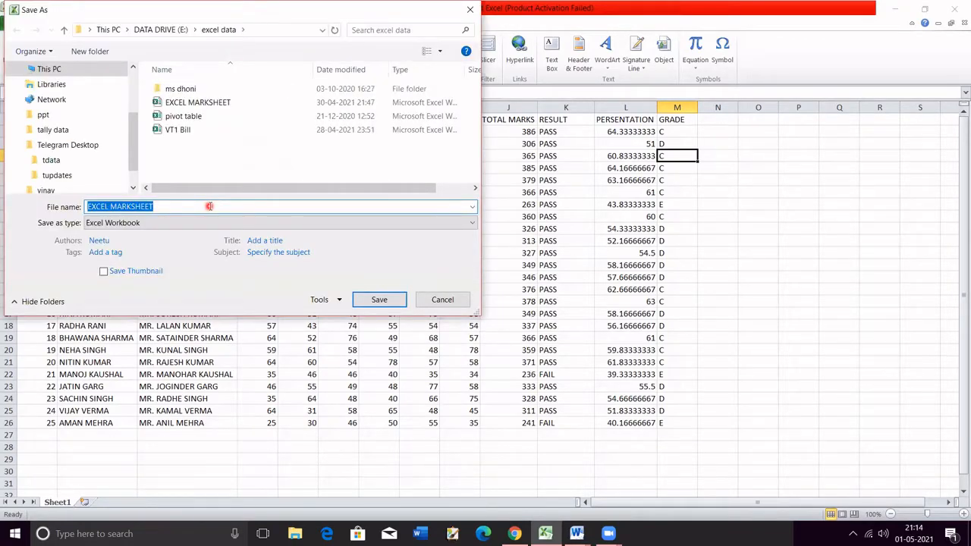
pyautogui.click(172, 207)
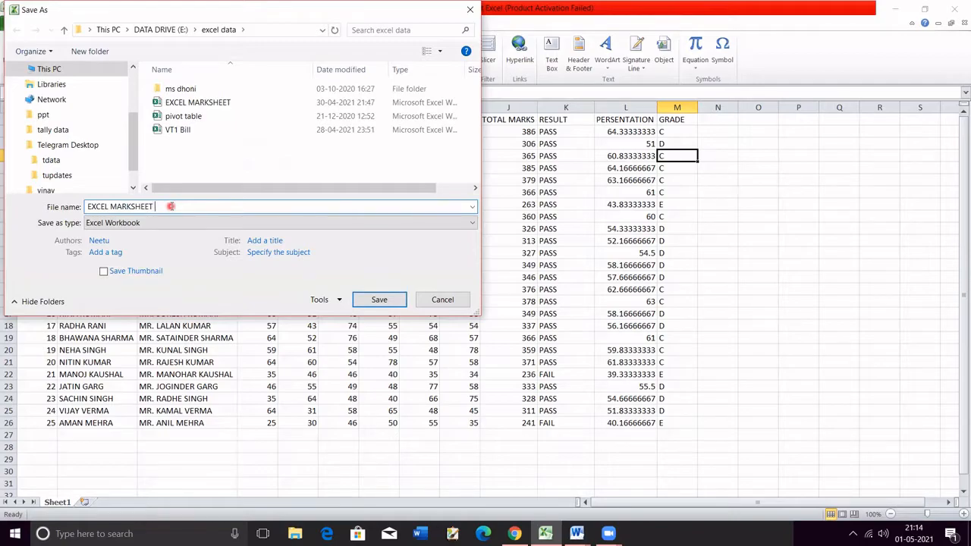
pyautogui.write('1')
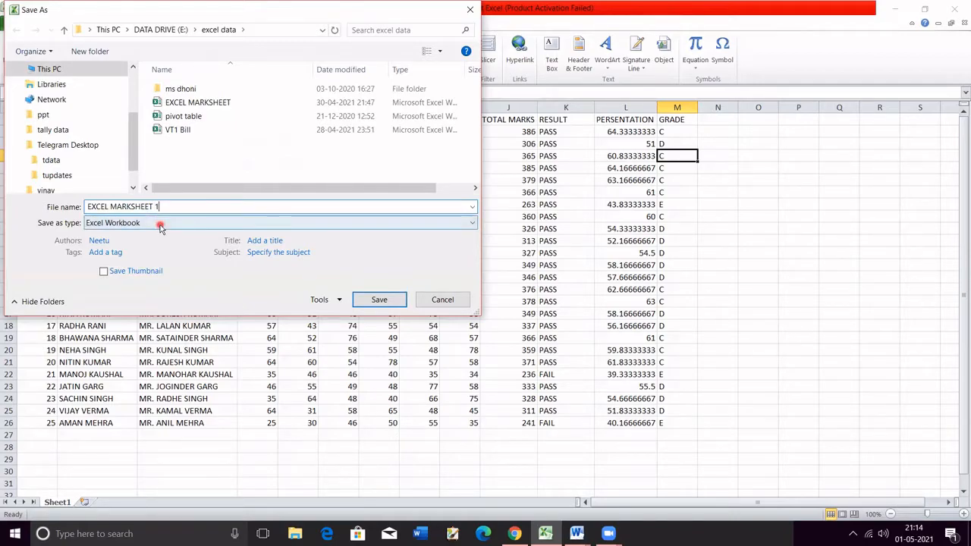
pyautogui.click(160, 225)
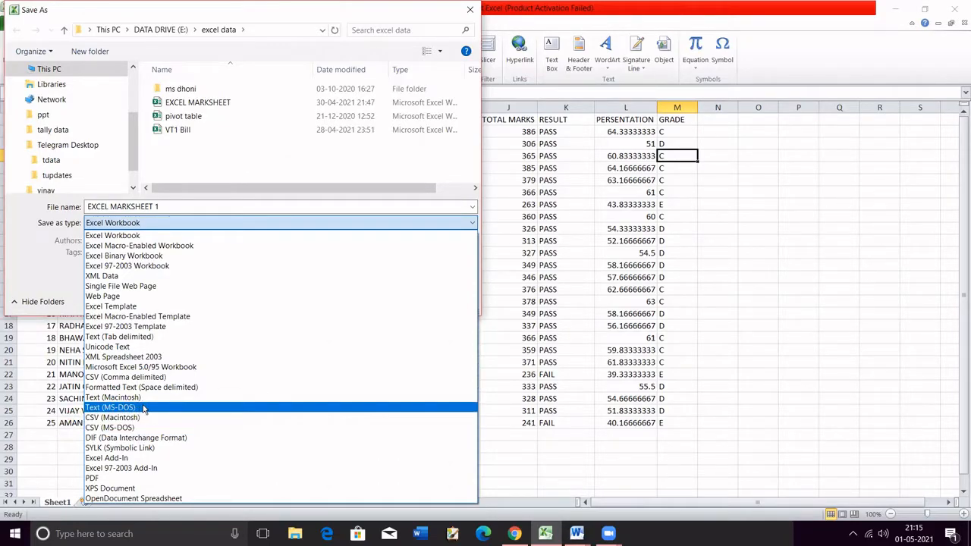
pyautogui.click(143, 409)
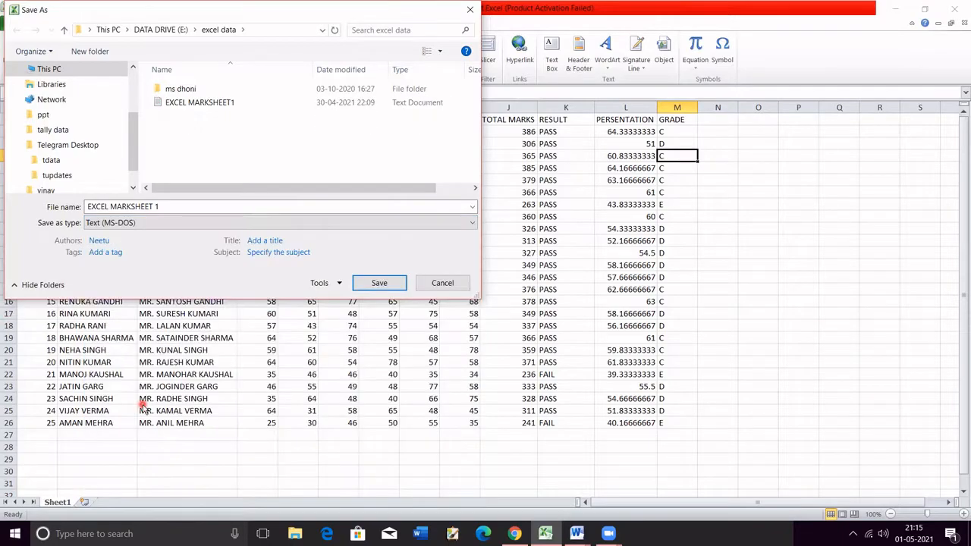
pyautogui.click(371, 284)
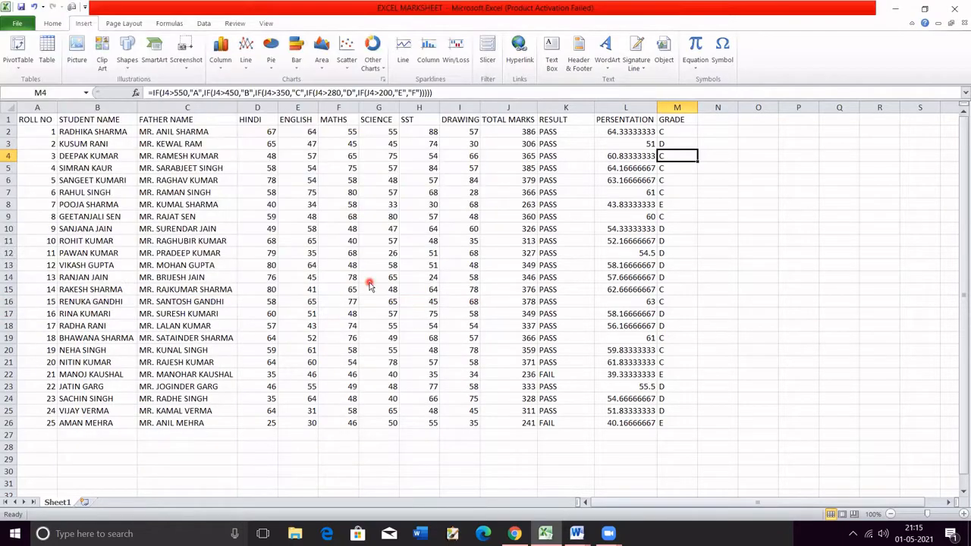
pyautogui.click(438, 309)
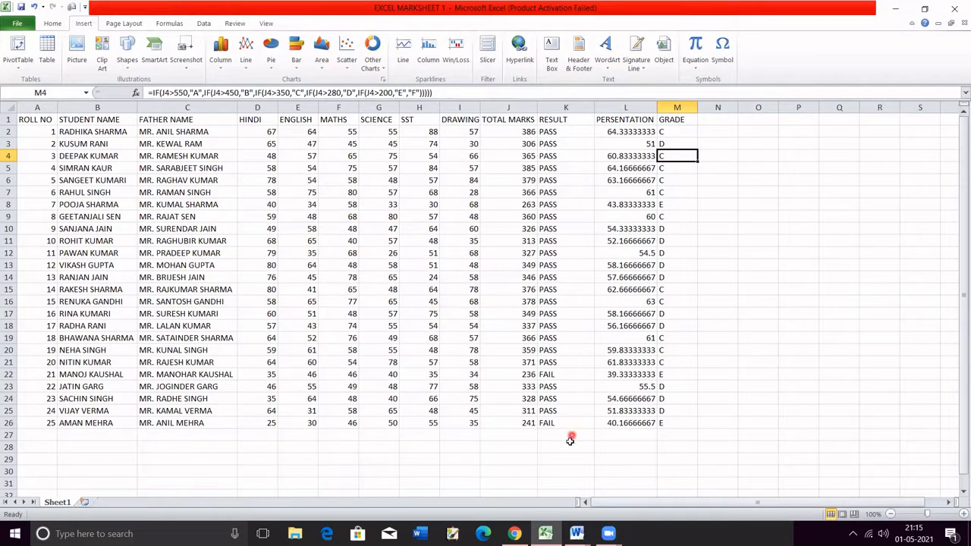
# Switch to the marksheet document in Word and create a new blank document.
pyautogui.click(546, 533)
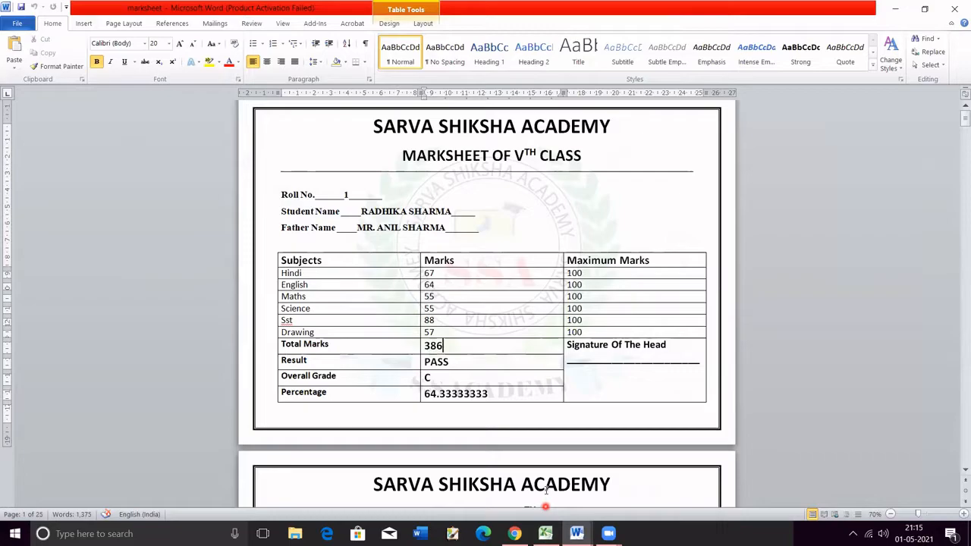
pyautogui.click(299, 162)
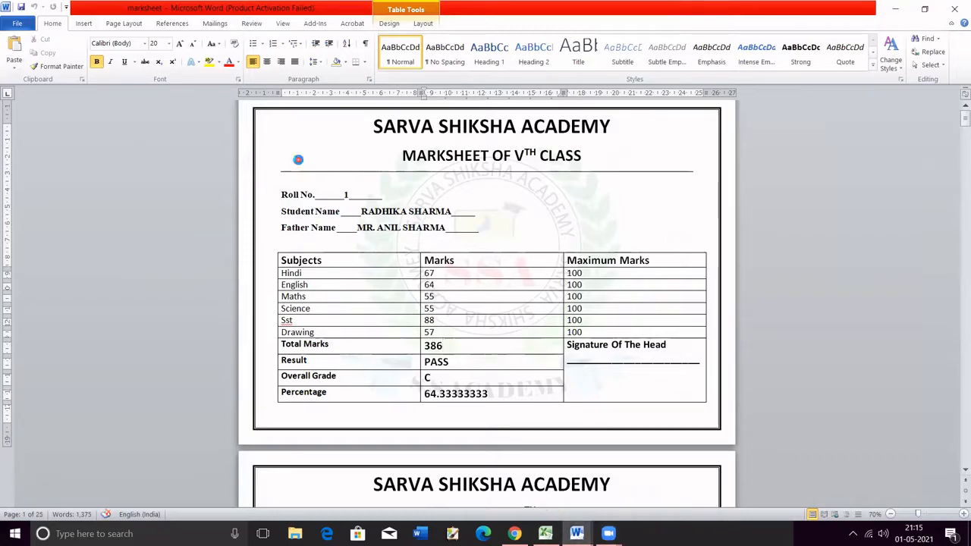
pyautogui.hotkey('ctrl', 'n')
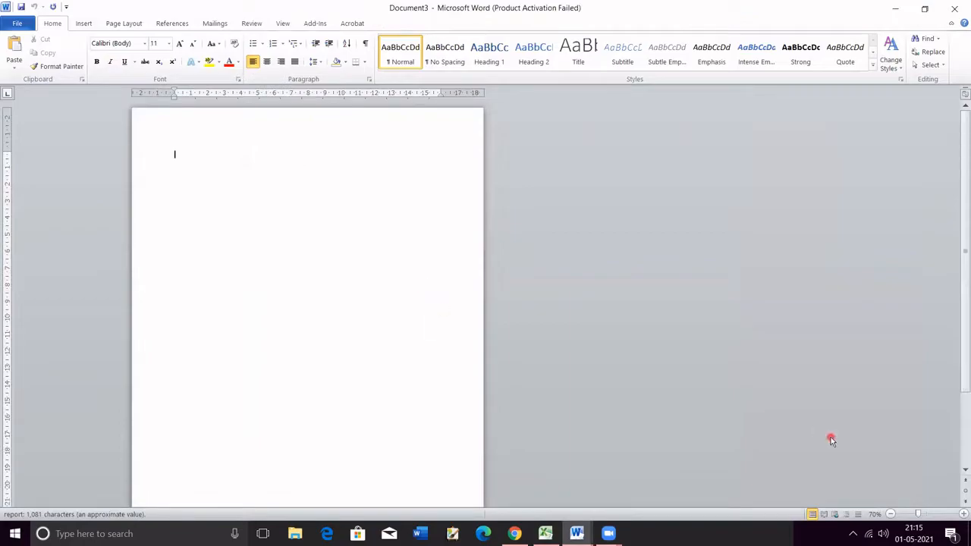
# Set the new blank document's page orientation to landscape.
pyautogui.click(962, 514)
pyautogui.click(962, 515)
pyautogui.click(962, 515)
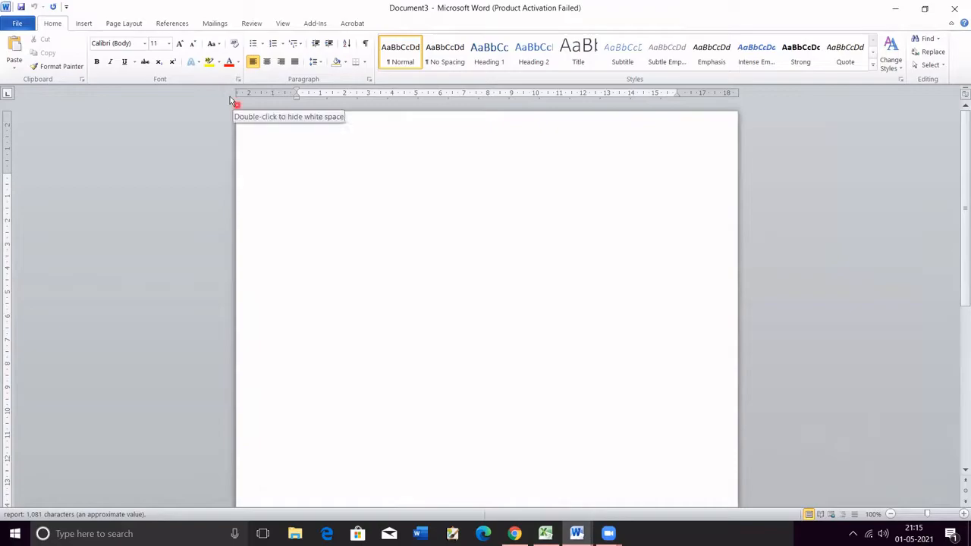
pyautogui.click(128, 24)
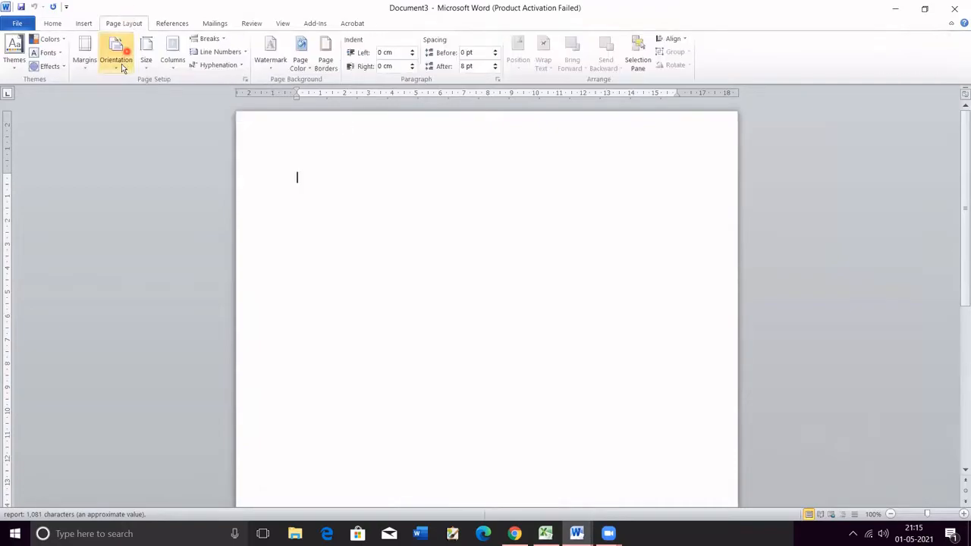
pyautogui.click(115, 55)
pyautogui.click(140, 114)
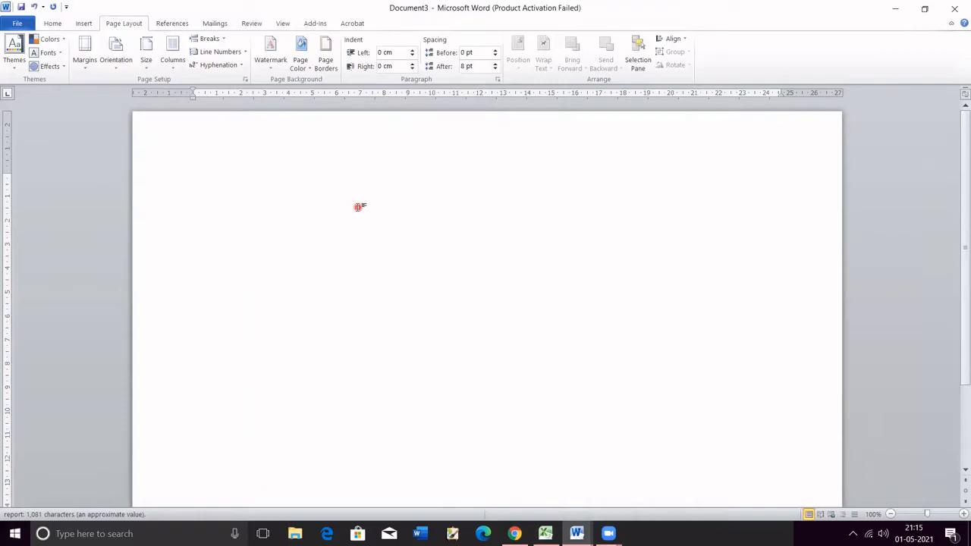
# Add a box page border with a thick black line style to the whole document.
pyautogui.click(891, 515)
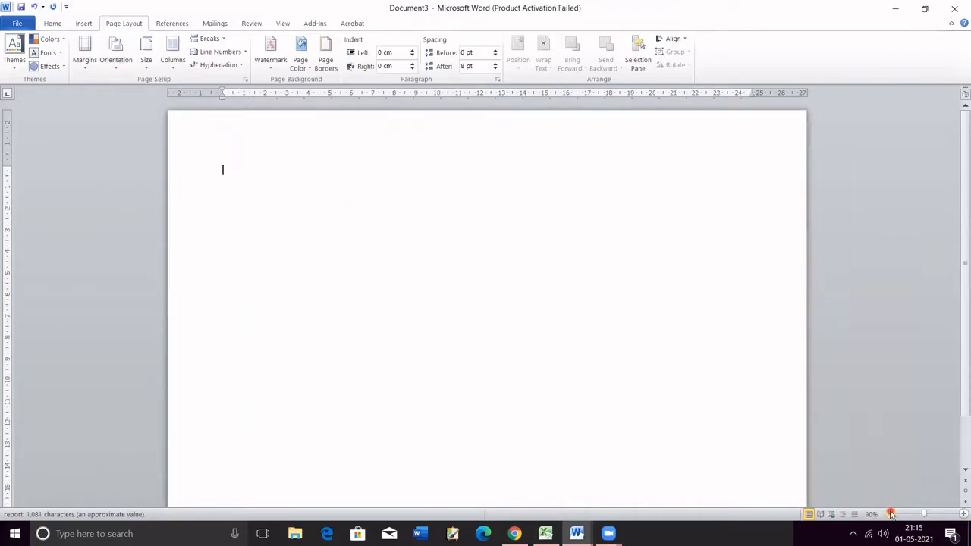
pyautogui.click(964, 514)
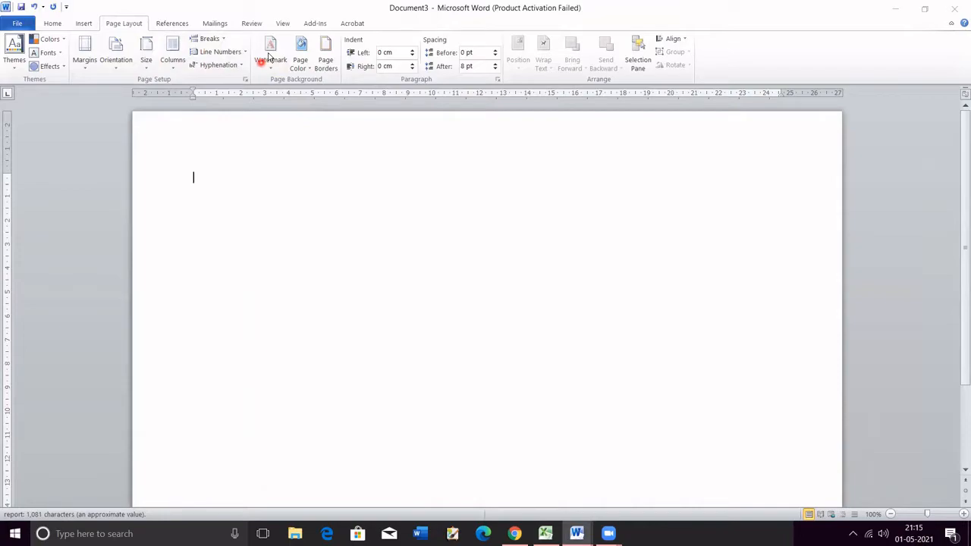
pyautogui.click(327, 66)
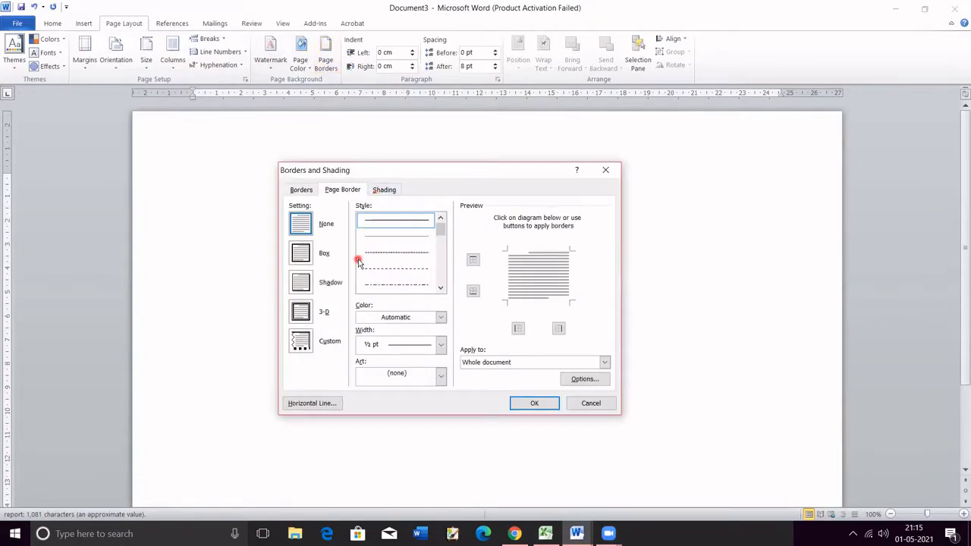
pyautogui.click(307, 258)
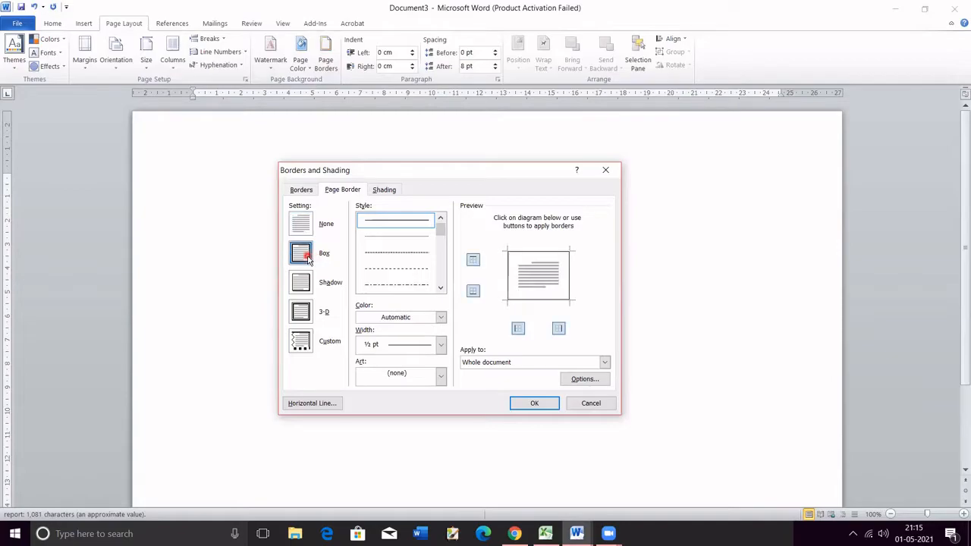
pyautogui.click(442, 290)
pyautogui.click(420, 273)
pyautogui.click(522, 403)
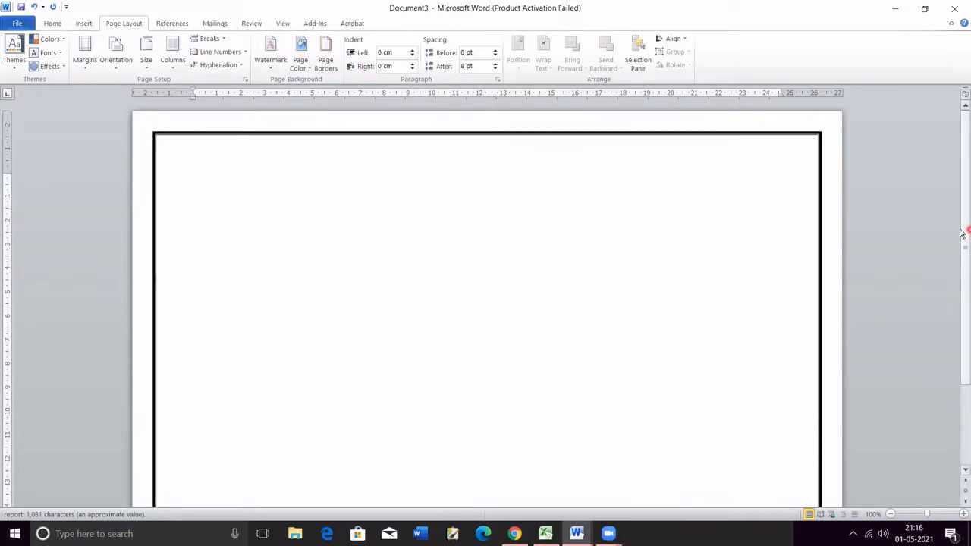
pyautogui.scroll(-3, 964, 232)
pyautogui.scroll(3, 961, 302)
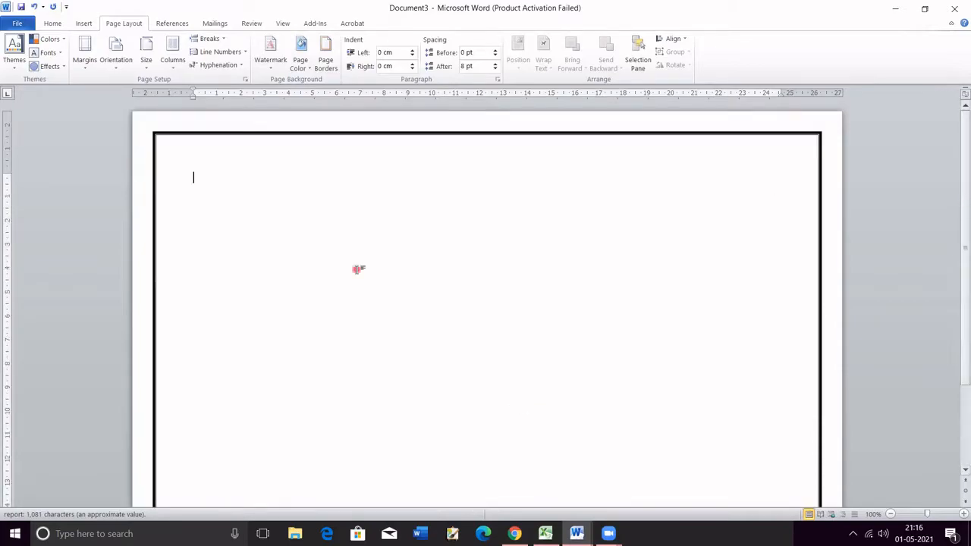
# Insert a black-filled, white-outlined WordArt and place it near the centre of the page's upper edge, just inside the border.
pyautogui.click(83, 23)
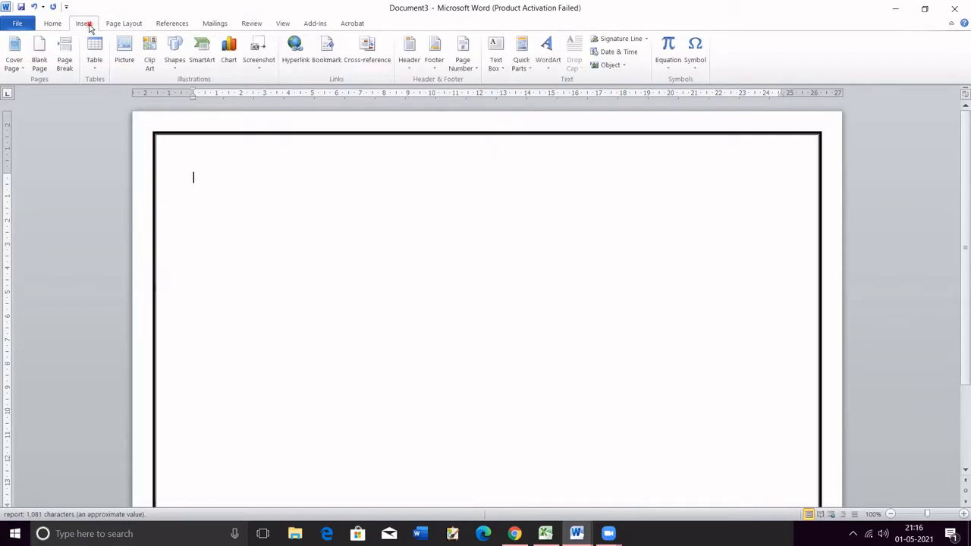
pyautogui.click(551, 51)
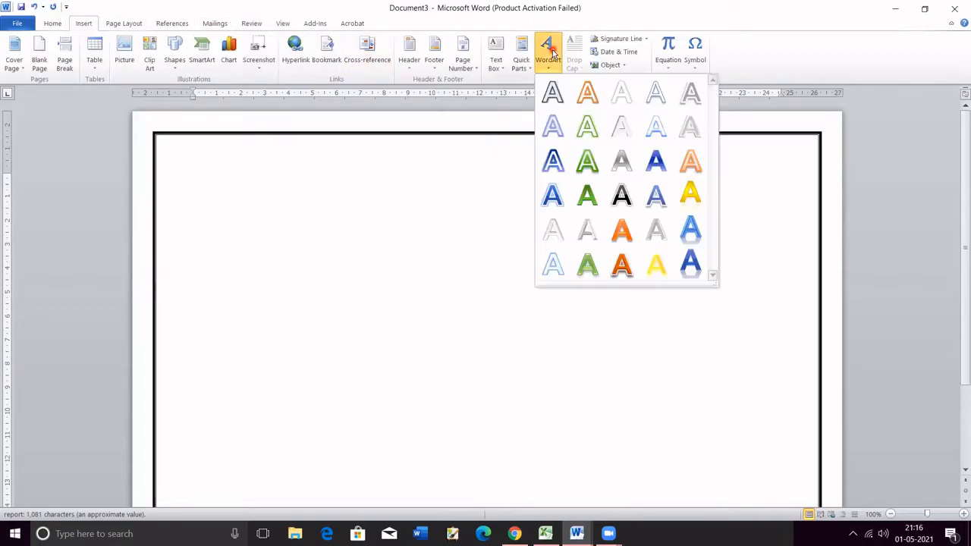
pyautogui.click(622, 196)
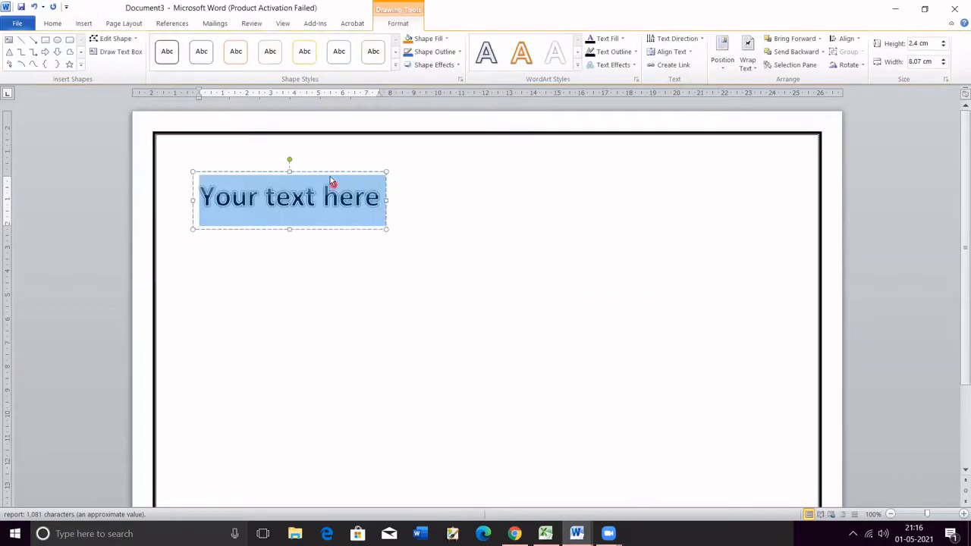
pyautogui.moveTo(329, 173); pyautogui.dragTo(504, 144)
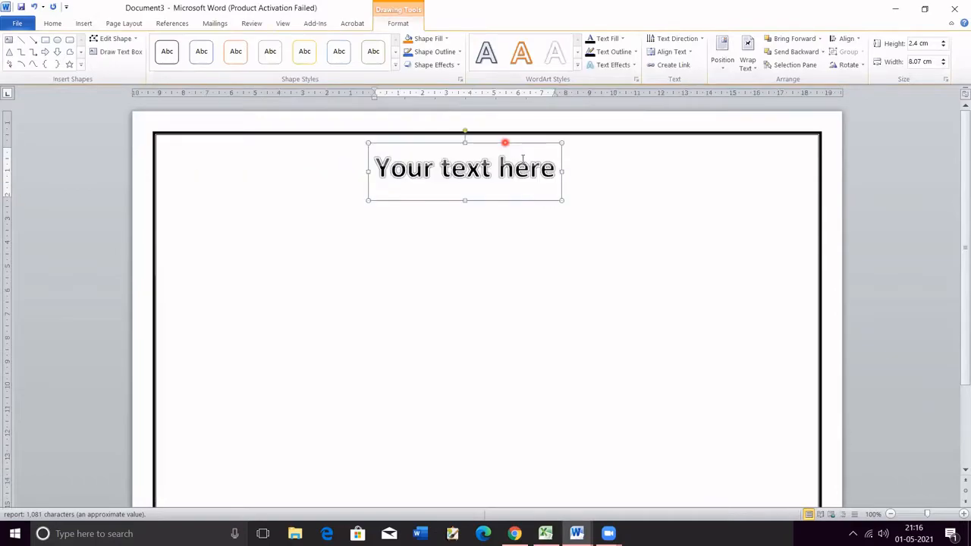
# Replace the WordArt placeholder text with the heading SARVA SHIKSHA ACADEMY.
pyautogui.moveTo(552, 167); pyautogui.dragTo(373, 157)
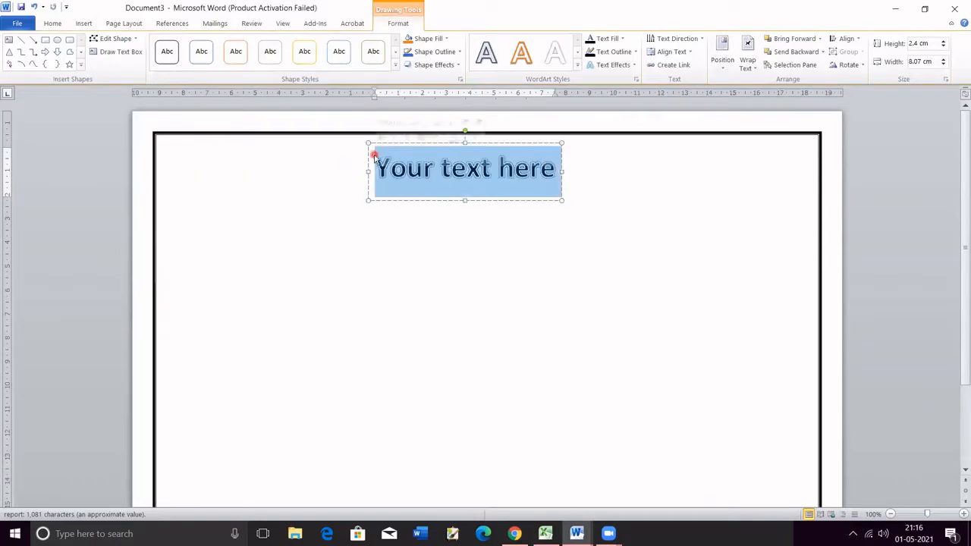
pyautogui.write('SAR')
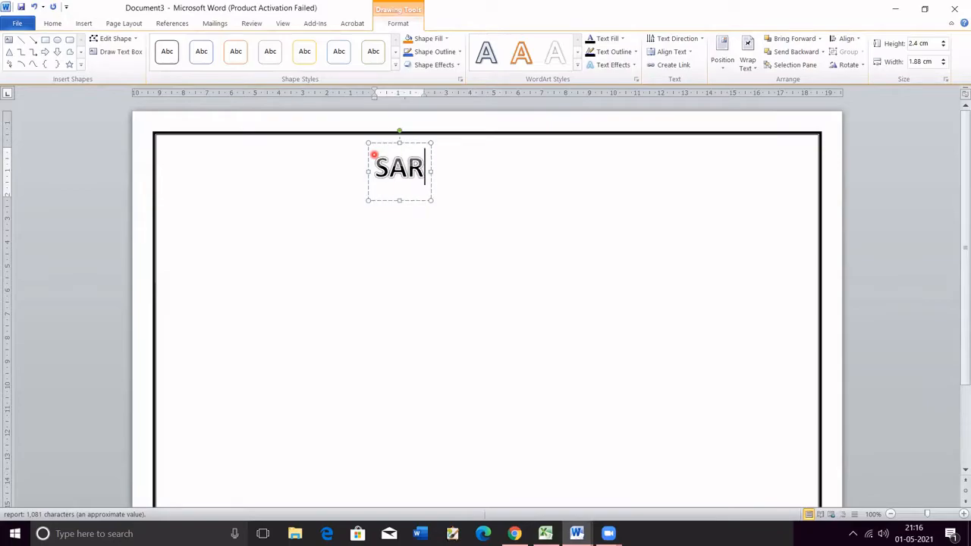
pyautogui.press('BackSpace')
pyautogui.press('BackSpace')
pyautogui.press('BackSpace')
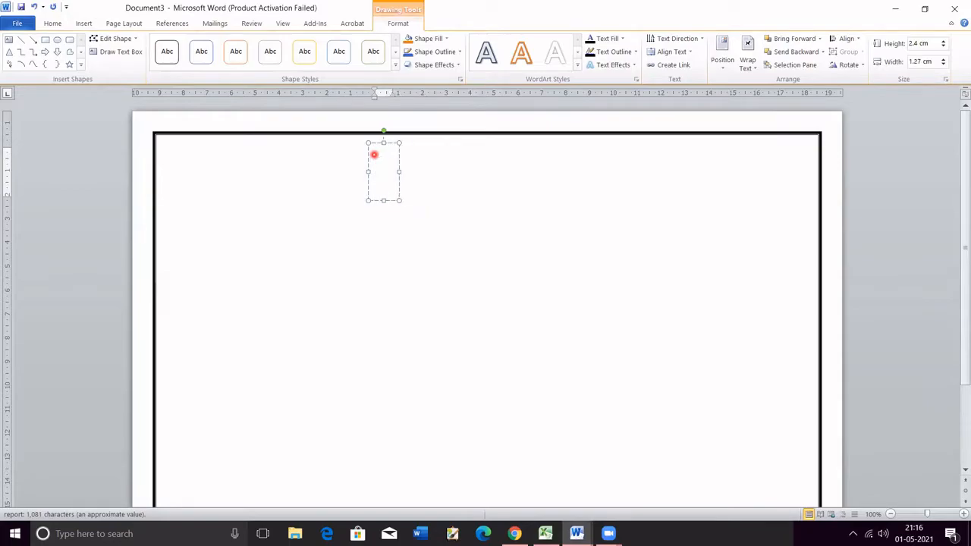
pyautogui.write('SARVA')
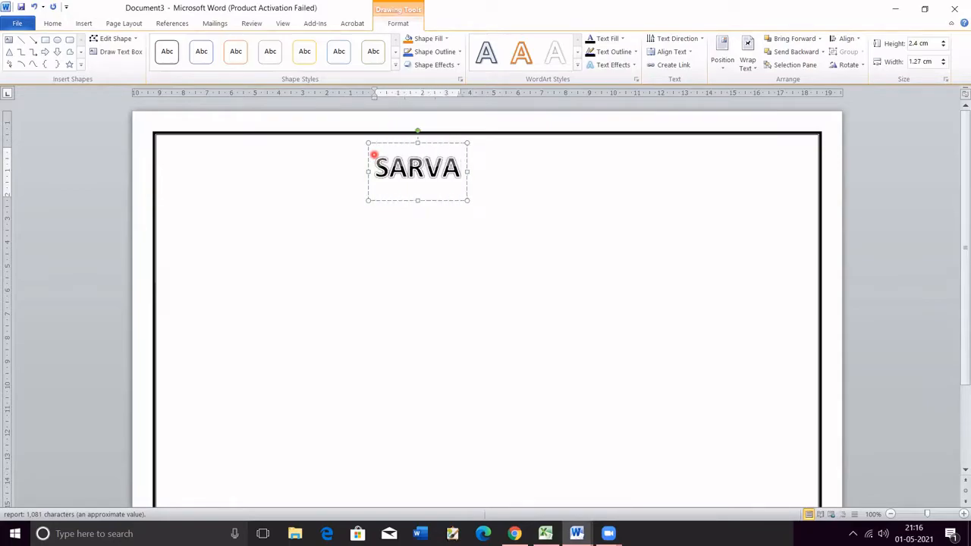
pyautogui.write(' SHIKSHA')
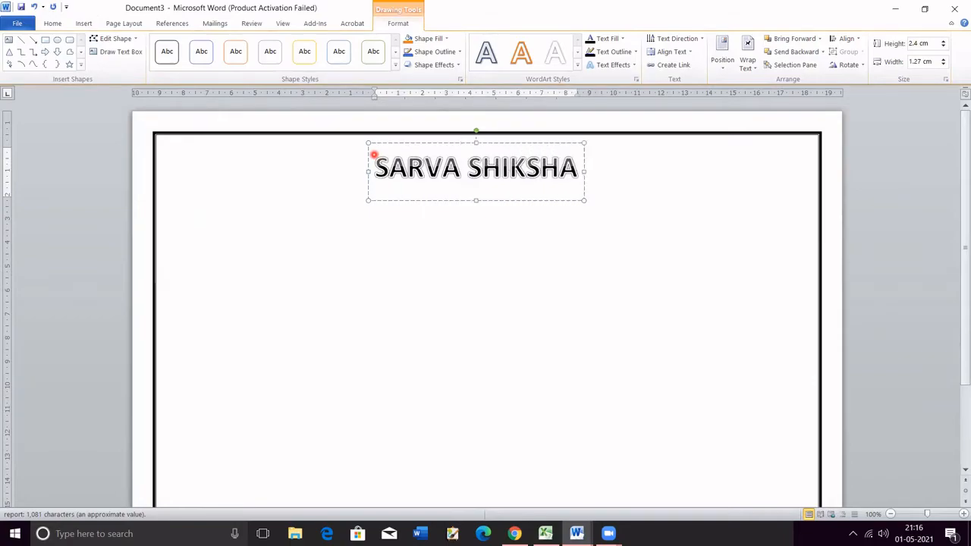
pyautogui.write(' ACADEMY')
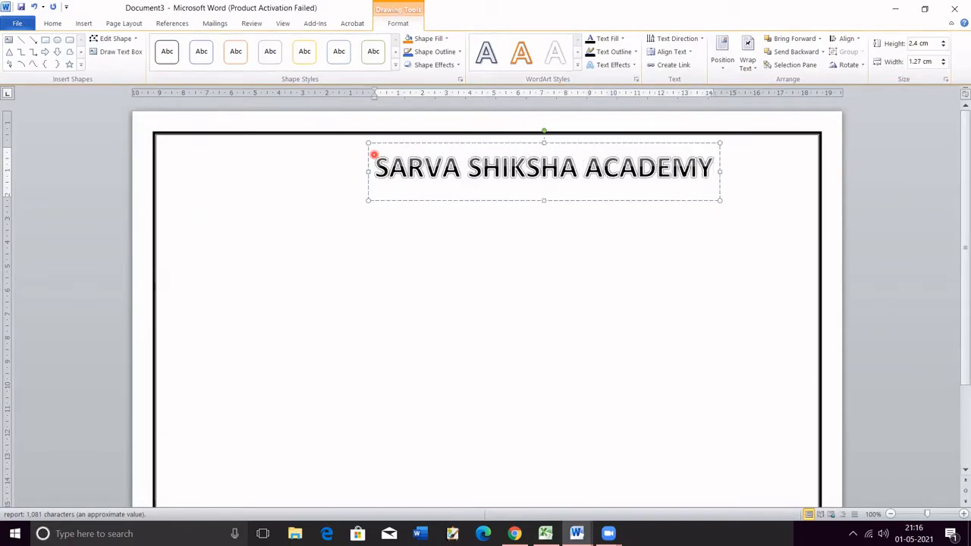
# Add a second line reading MARKSHEET OF VTH CLASS below the academy name in the WordArt.
pyautogui.press('Return')
pyautogui.write('MARKSHE')
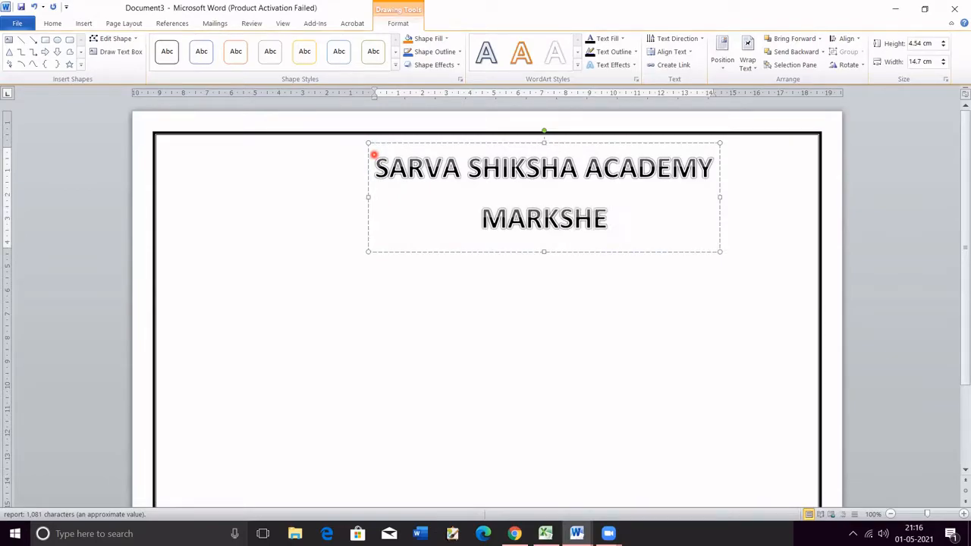
pyautogui.write('ET OF ')
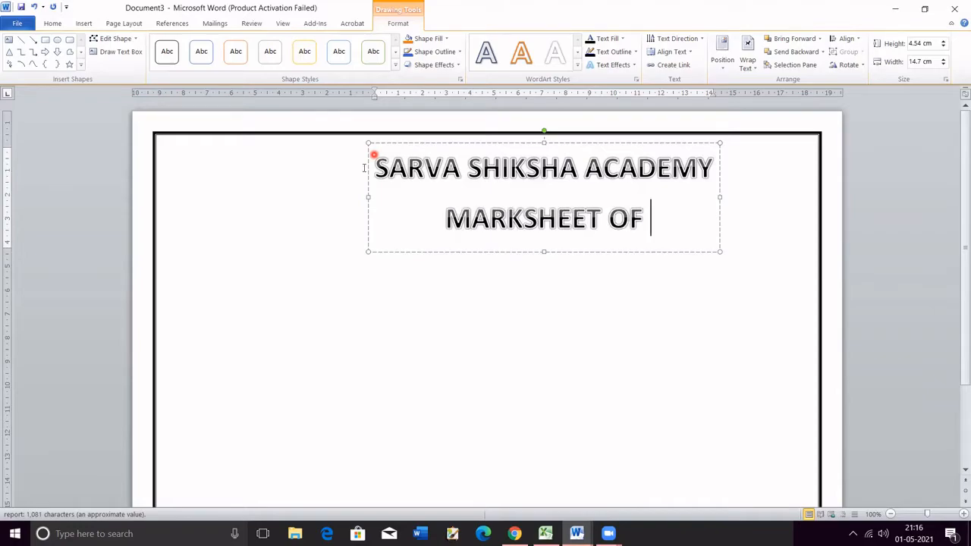
pyautogui.write('VTH CLASS')
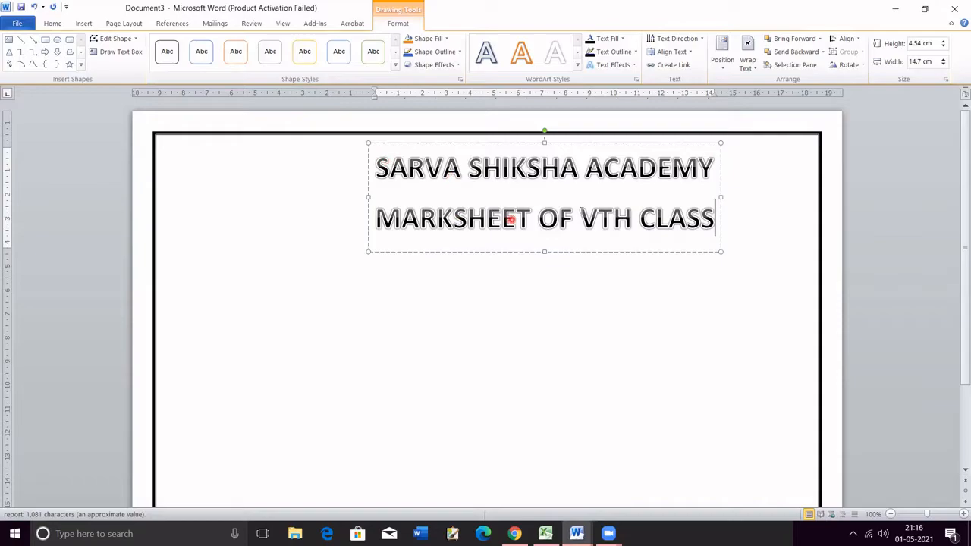
# Format the TH of VTH in the WordArt's second line as superscript.
pyautogui.moveTo(630, 218); pyautogui.dragTo(599, 218)
pyautogui.click(43, 26)
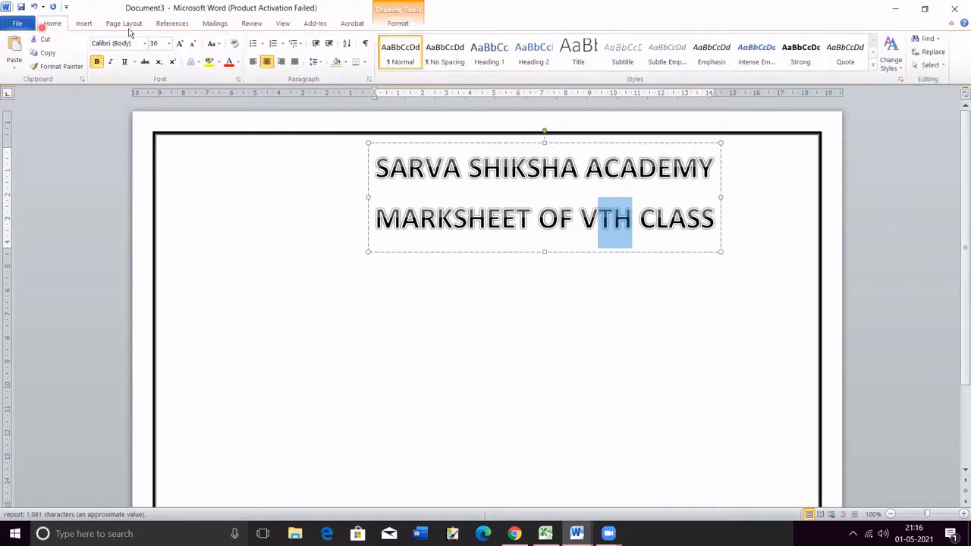
pyautogui.click(173, 62)
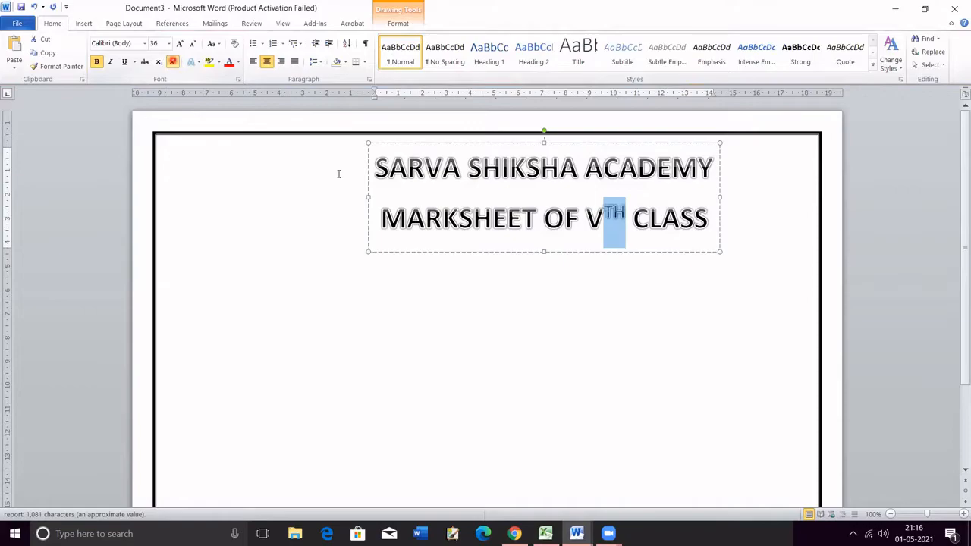
# Move the heading WordArt slightly up and to the left so it sits against the upper page border, closer to centre.
pyautogui.click(459, 244)
pyautogui.click(420, 145)
pyautogui.moveTo(421, 145); pyautogui.dragTo(404, 142)
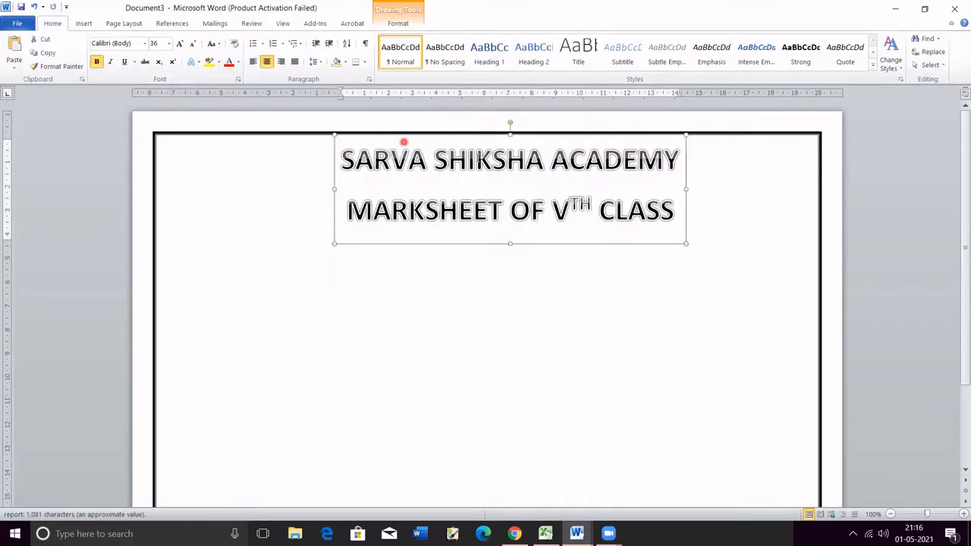
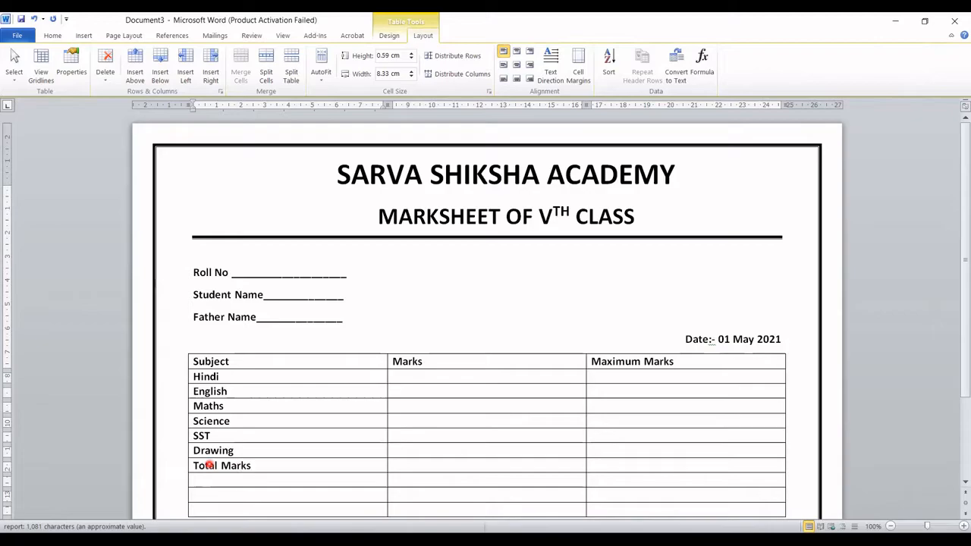
# Label the three table rows below Total Marks as Result, Grade and Percentage, correcting any misspelled label.
pyautogui.write('Result')
pyautogui.press('Down')
pyautogui.write('Dr')
pyautogui.press('BackSpace')
pyautogui.press('Down')
pyautogui.write('P')
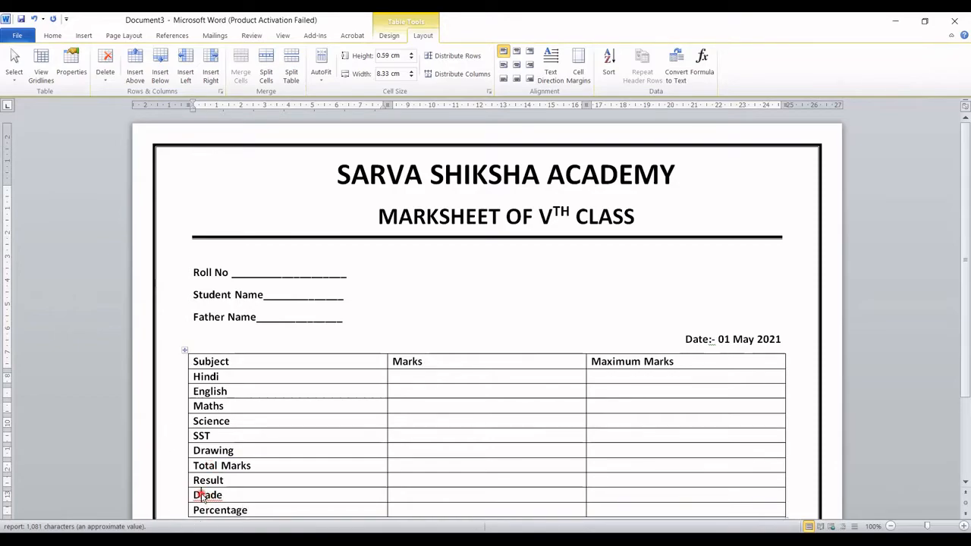
pyautogui.rightClick(201, 495)
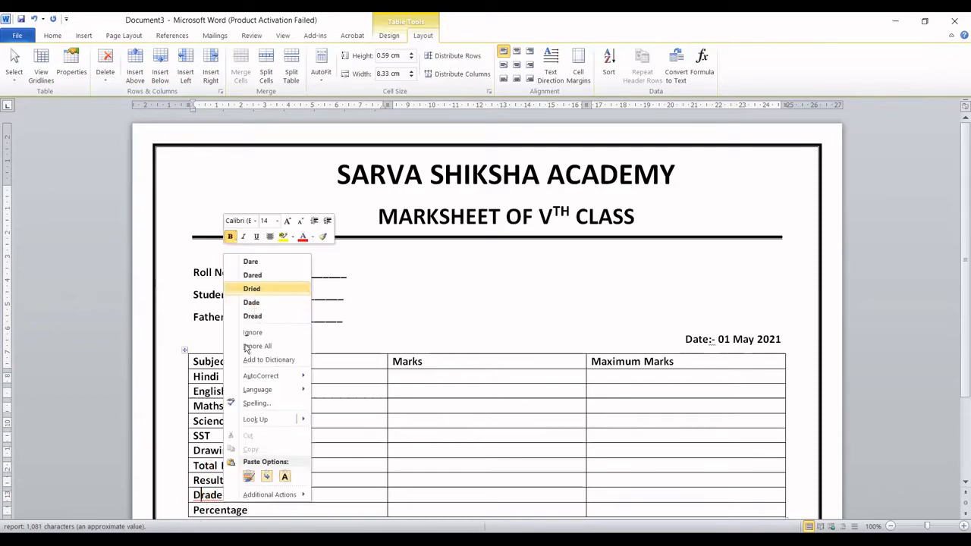
pyautogui.click(201, 494)
pyautogui.press('BackSpace')
pyautogui.write('G')
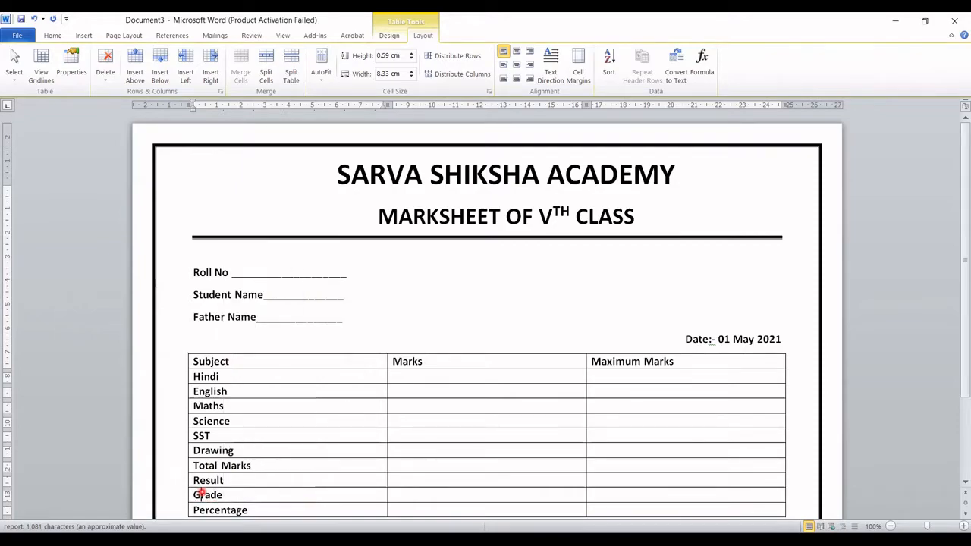
# Enter 100 as the maximum marks for each subject from Hindi to Drawing, leaving the Total Marks row's cell empty.
pyautogui.click(471, 375)
pyautogui.click(625, 375)
pyautogui.write('100')
pyautogui.press('Down')
pyautogui.write('100')
pyautogui.press('Down')
pyautogui.write('100')
pyautogui.press('Down')
pyautogui.write('100')
pyautogui.press('Down')
pyautogui.write('100')
pyautogui.press('Down')
pyautogui.write('100')
pyautogui.press('Down')
pyautogui.write('100')
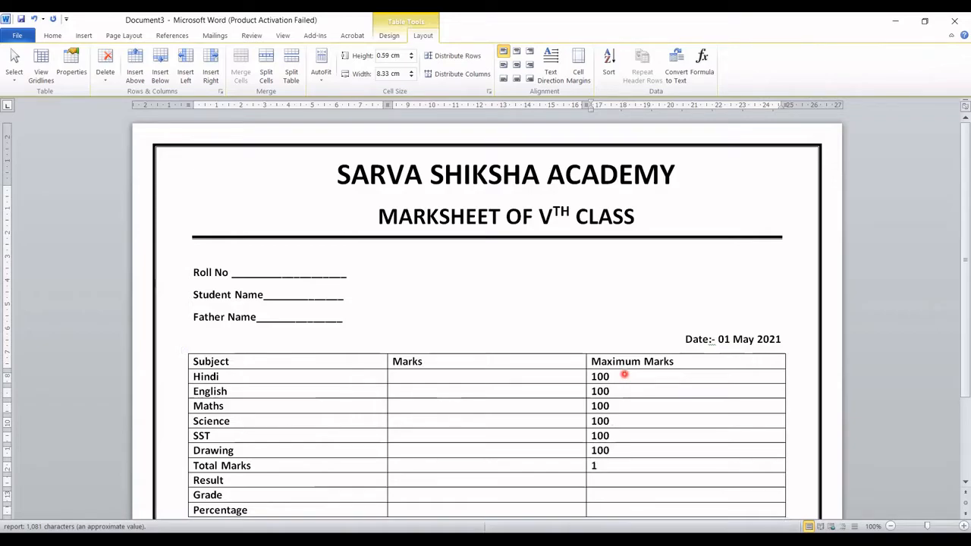
pyautogui.hotkey('ctrl', 'z')
# Merge the four empty Maximum Marks cells spanning the Total Marks to Percentage rows into one cell.
pyautogui.scroll(-1, 962, 377)
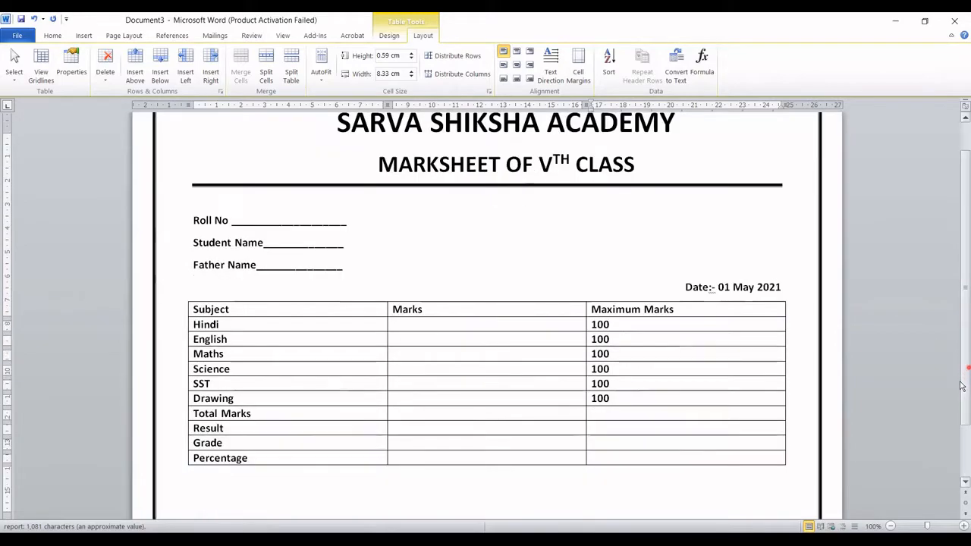
pyautogui.scroll(-1, 962, 377)
pyautogui.moveTo(611, 371); pyautogui.dragTo(695, 418)
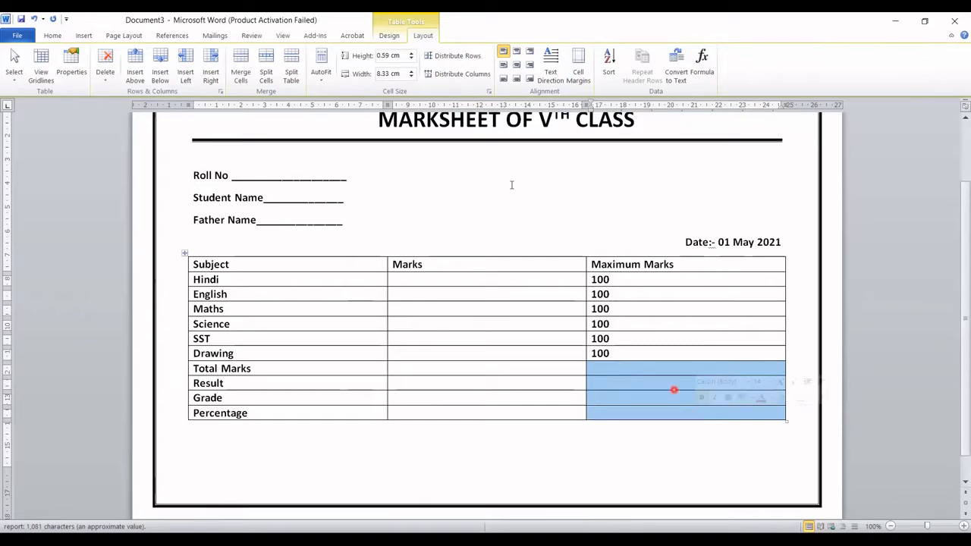
pyautogui.click(421, 37)
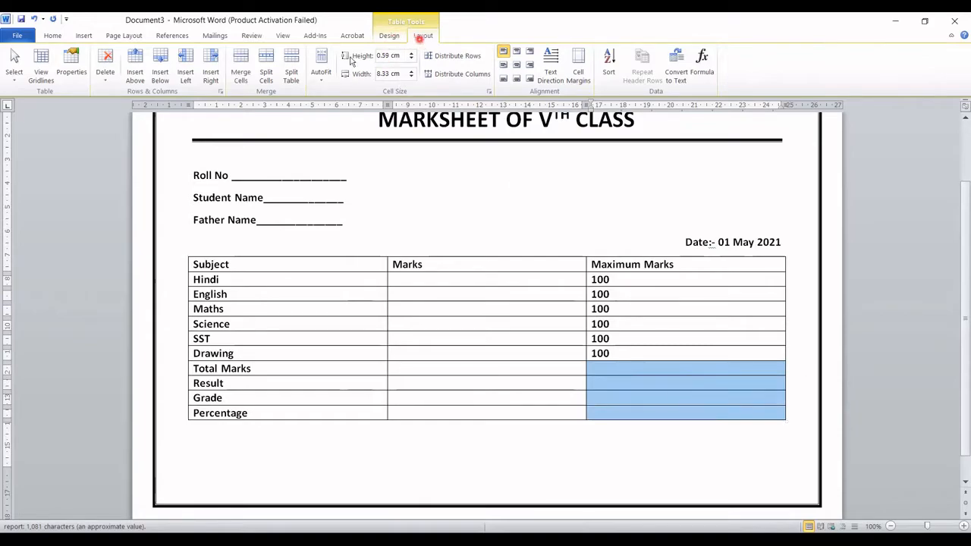
pyautogui.click(241, 72)
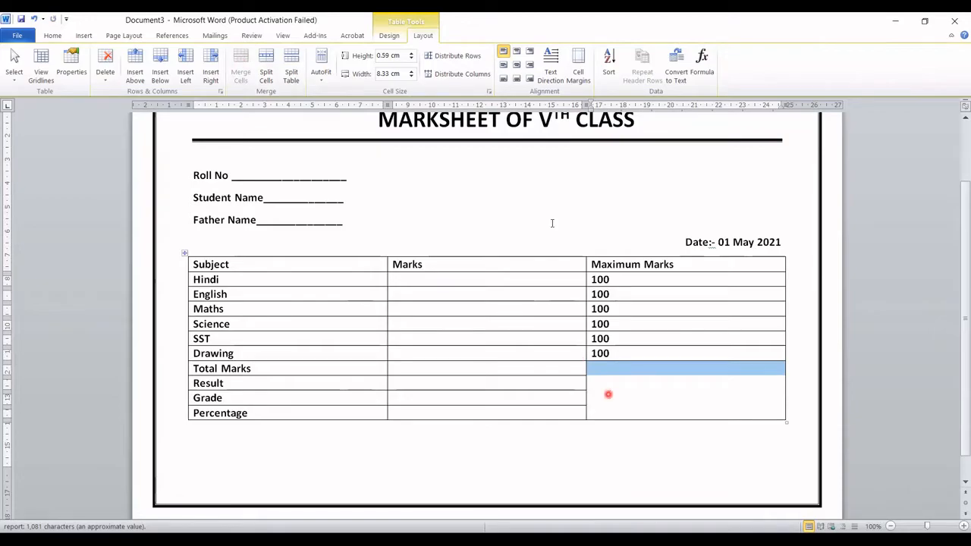
# Centre the merged cell's content both ways and enter "Signature of The Head" with a blank signature line beneath it.
pyautogui.click(519, 65)
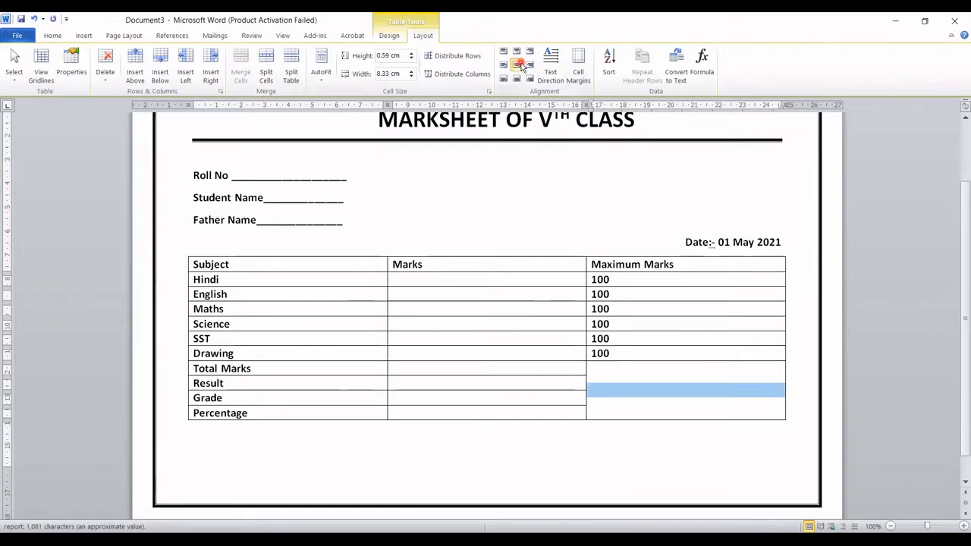
pyautogui.click(656, 387)
pyautogui.write('Sa')
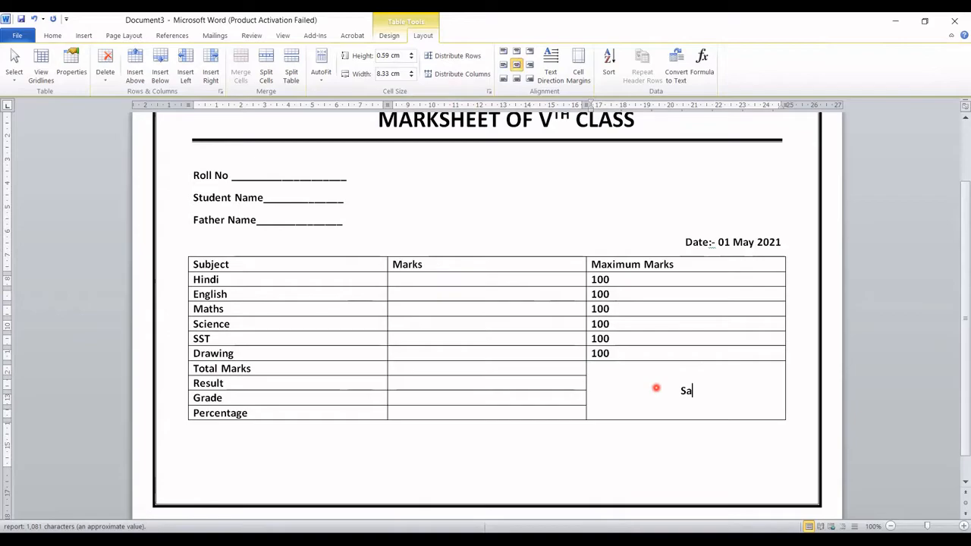
pyautogui.press('BackSpace')
pyautogui.write('ignature of The Head')
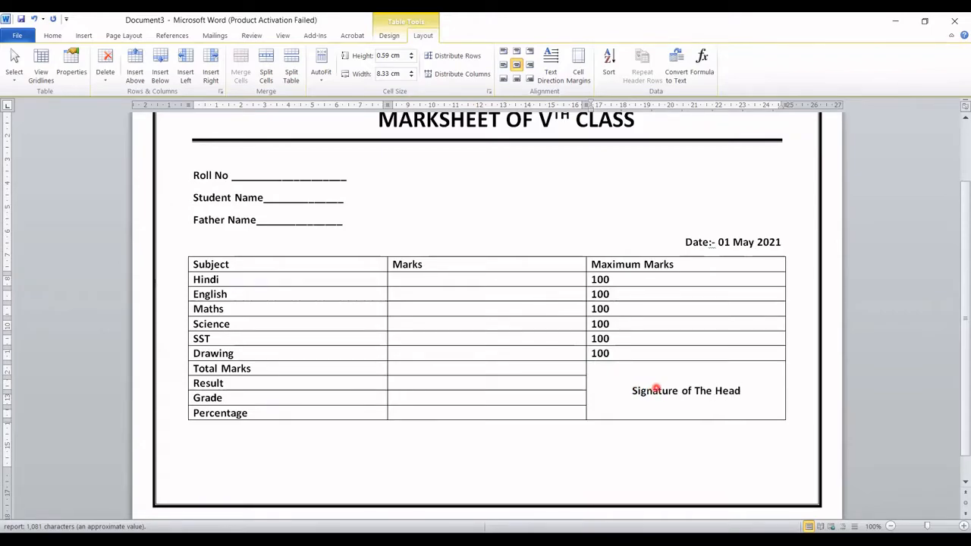
pyautogui.press('Return')
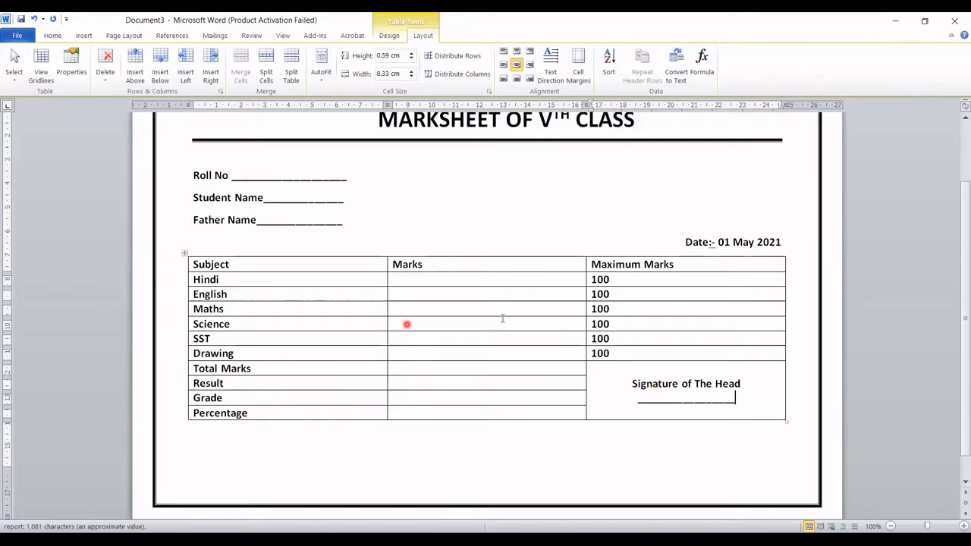
# Apply a picture watermark using the "final logo" image from the CHANNEL LOGO folder, with Auto scale and washout.
pyautogui.scroll(3, 961, 200)
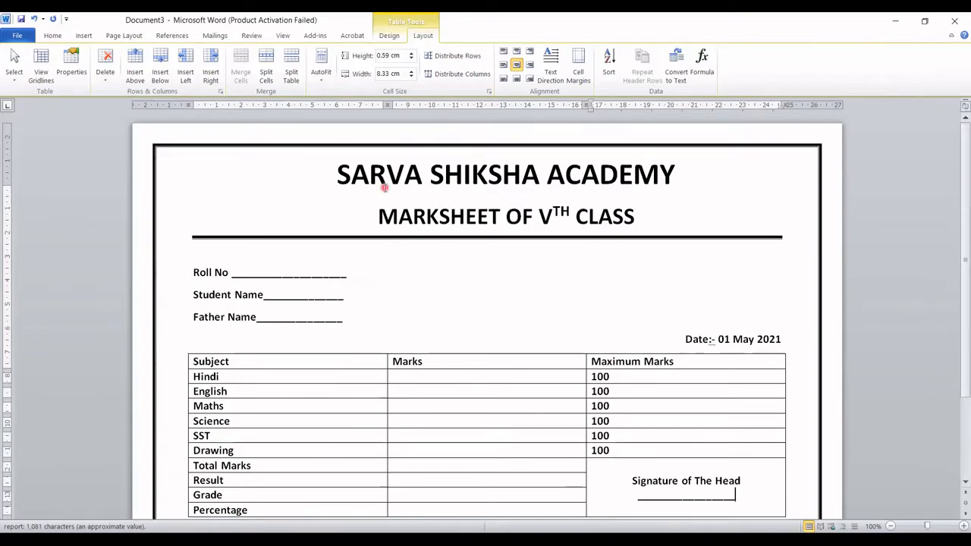
pyautogui.click(85, 35)
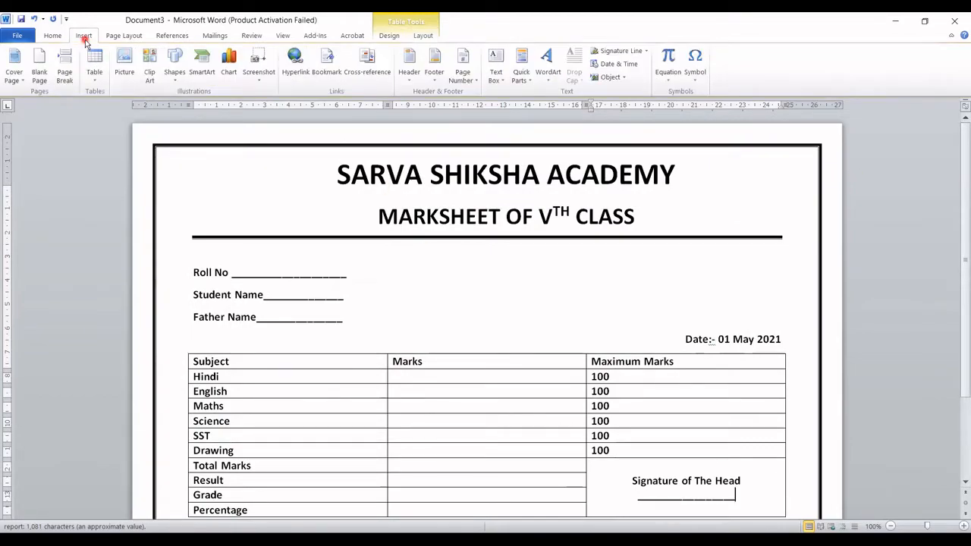
pyautogui.click(122, 35)
pyautogui.click(273, 79)
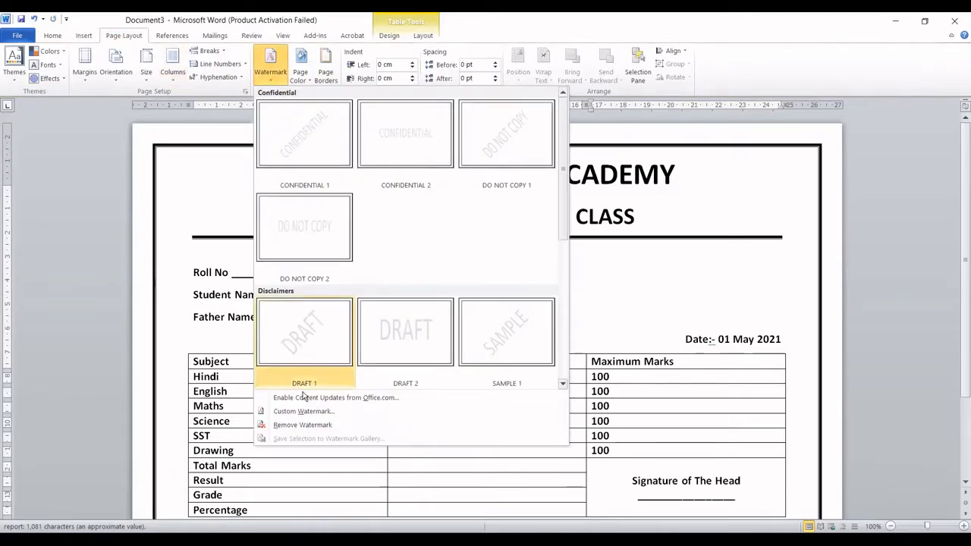
pyautogui.click(301, 412)
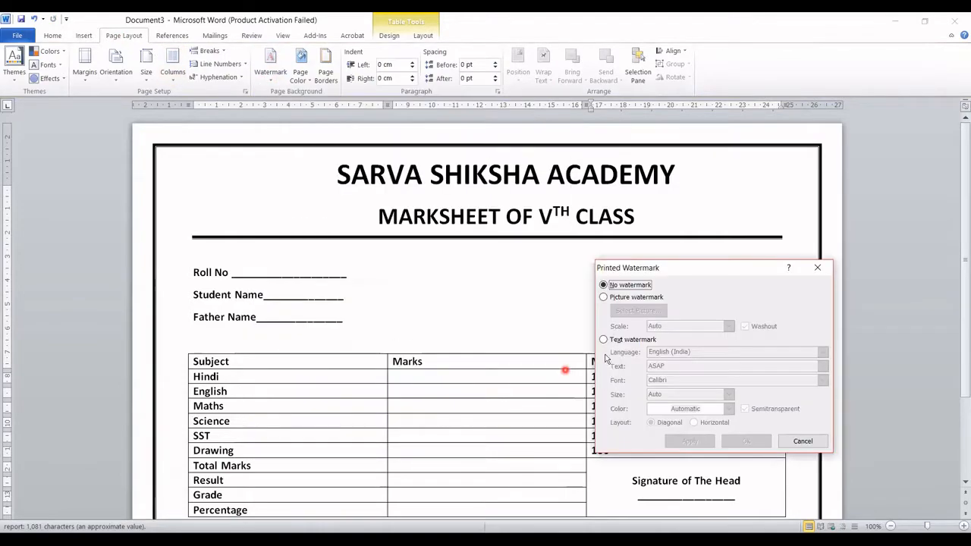
pyautogui.click(629, 299)
pyautogui.click(637, 311)
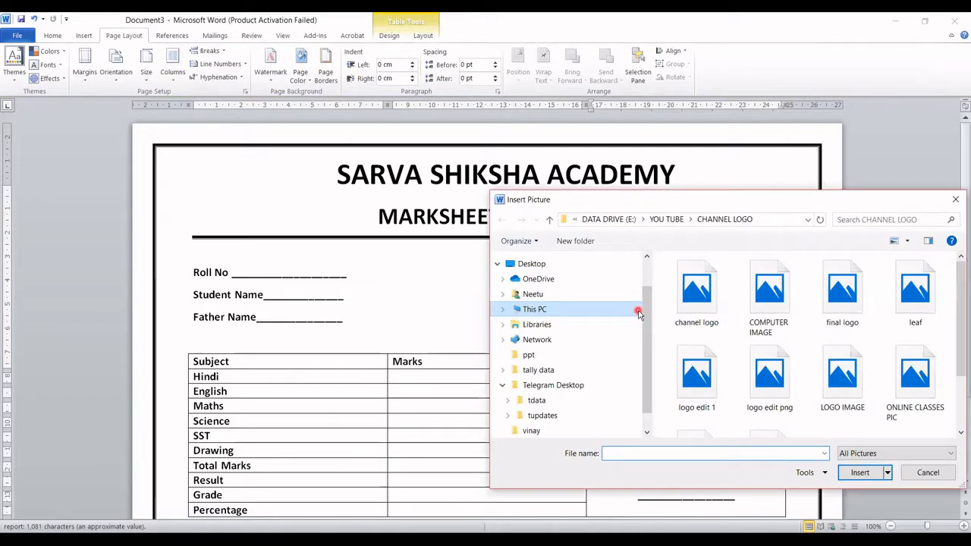
pyautogui.click(855, 304)
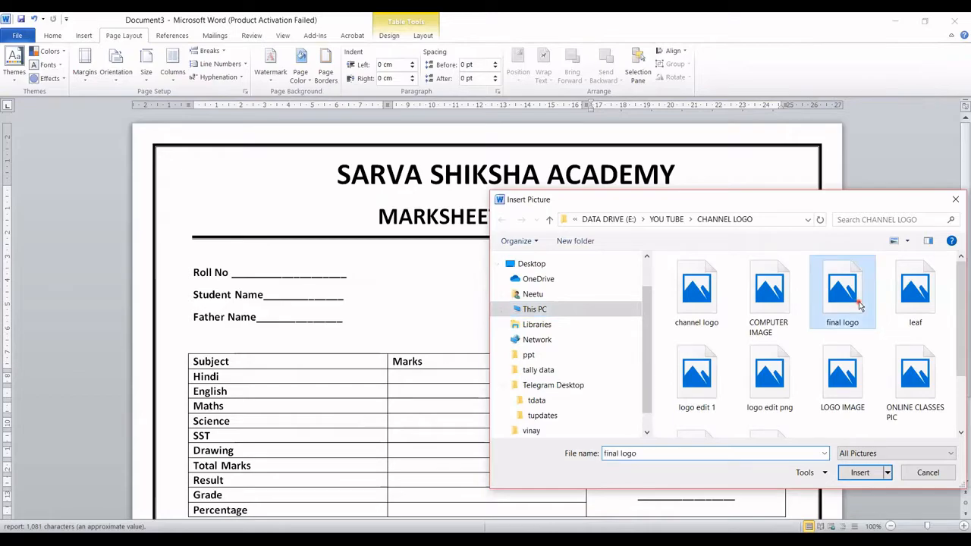
pyautogui.click(859, 472)
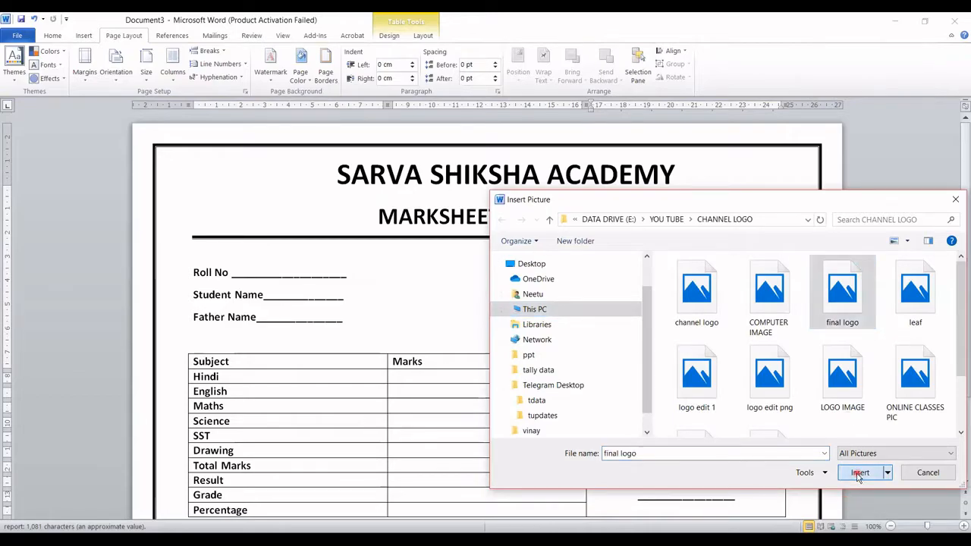
pyautogui.click(692, 441)
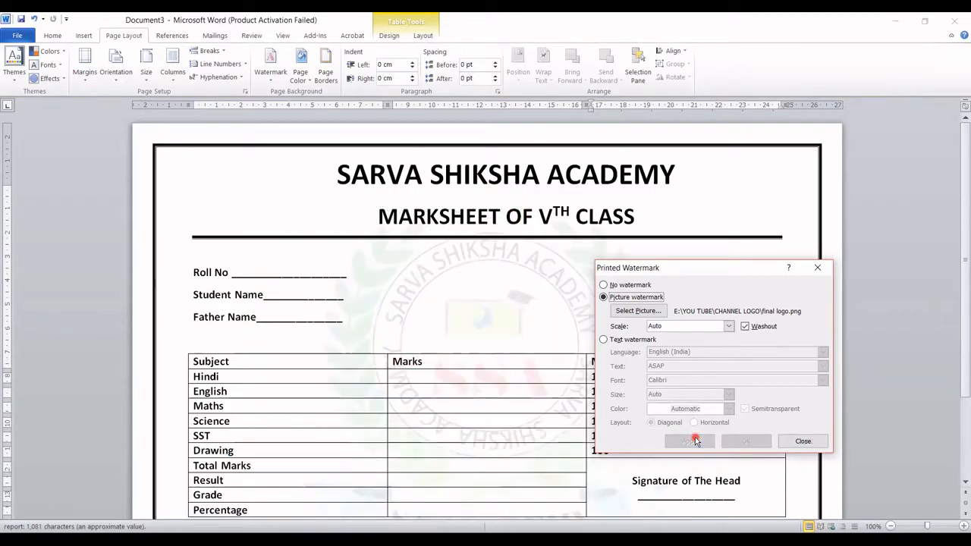
# Try the logo watermark without washout, and reapply it with washout enabled.
pyautogui.click(751, 327)
pyautogui.click(699, 441)
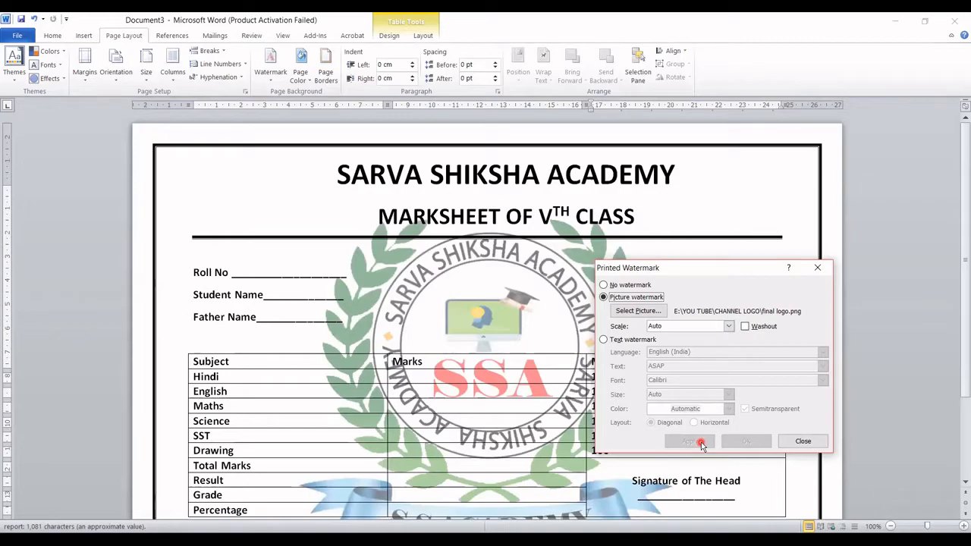
pyautogui.click(750, 327)
pyautogui.click(691, 442)
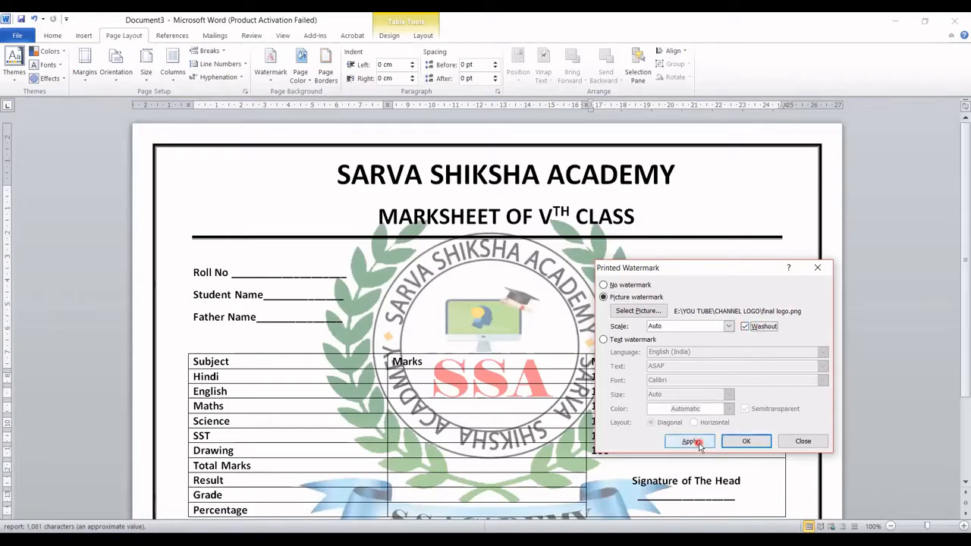
# Close the watermark settings and check the washed-out logo across the marksheet page.
pyautogui.click(786, 446)
pyautogui.scroll(-3, 961, 315)
pyautogui.scroll(3, 961, 315)
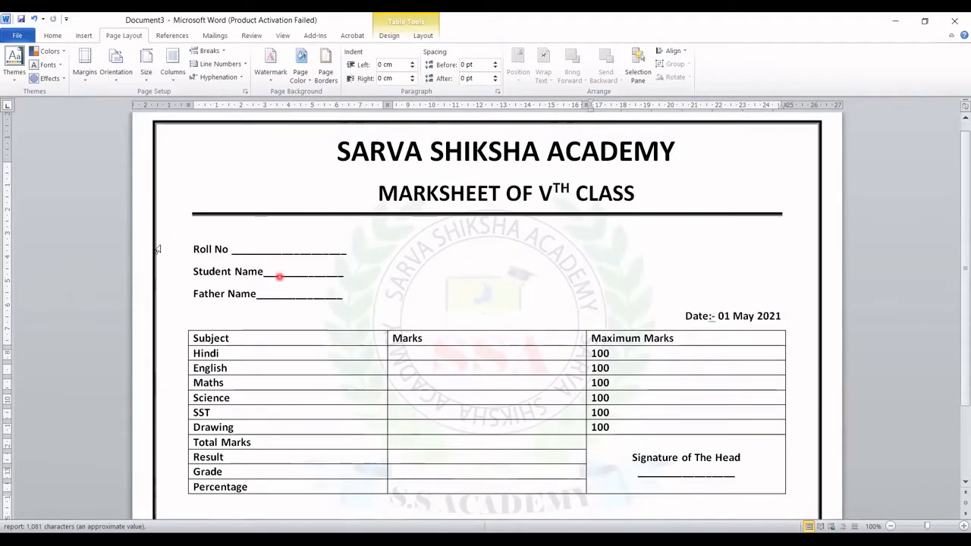
# Set the font of the text from the Roll No line through the end of the marks table to Times New Roman.
pyautogui.moveTo(190, 247); pyautogui.dragTo(430, 481)
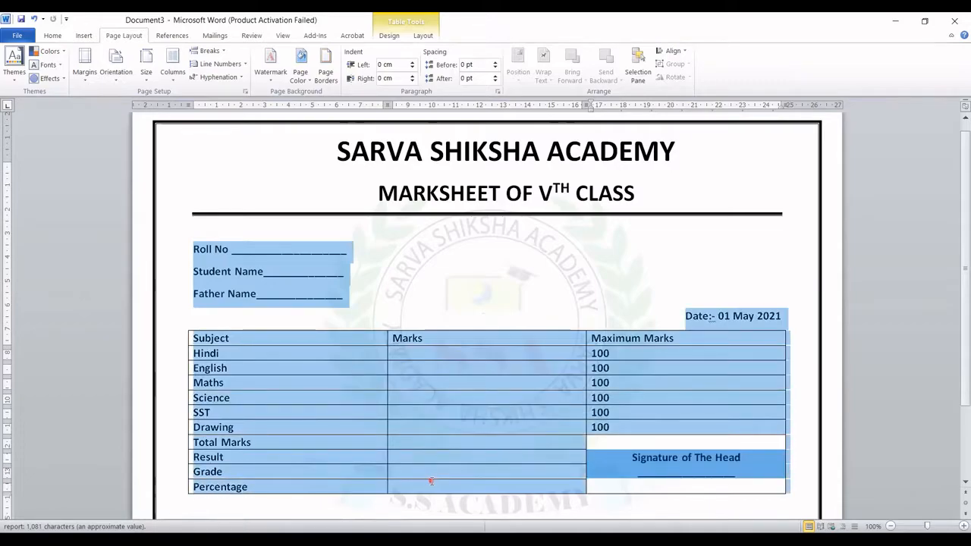
pyautogui.click(52, 36)
pyautogui.click(122, 56)
pyautogui.write('Times New Ro')
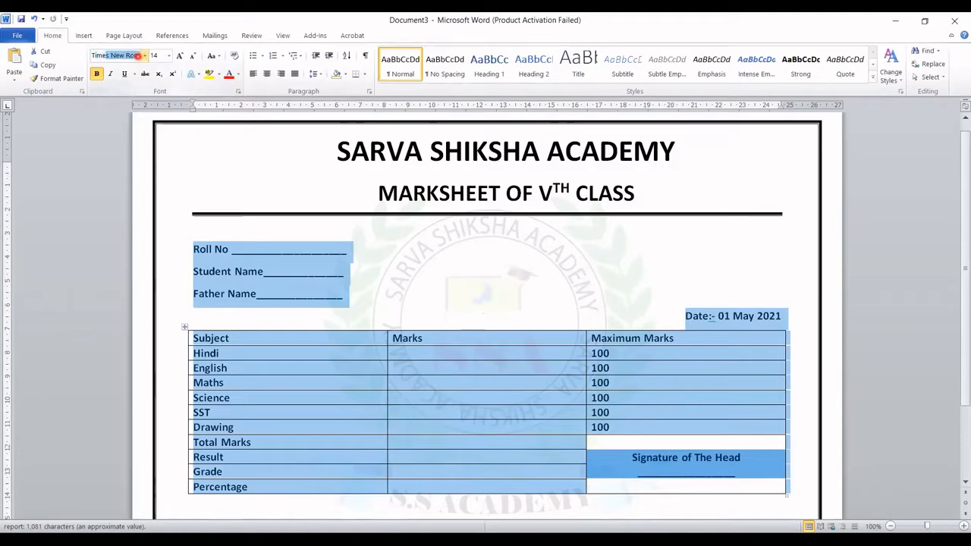
pyautogui.press('Return')
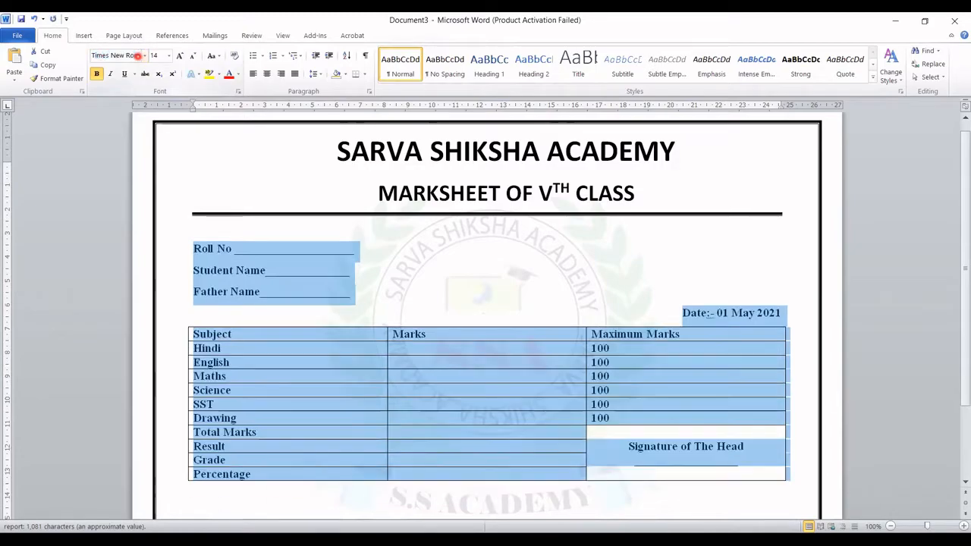
pyautogui.click(245, 295)
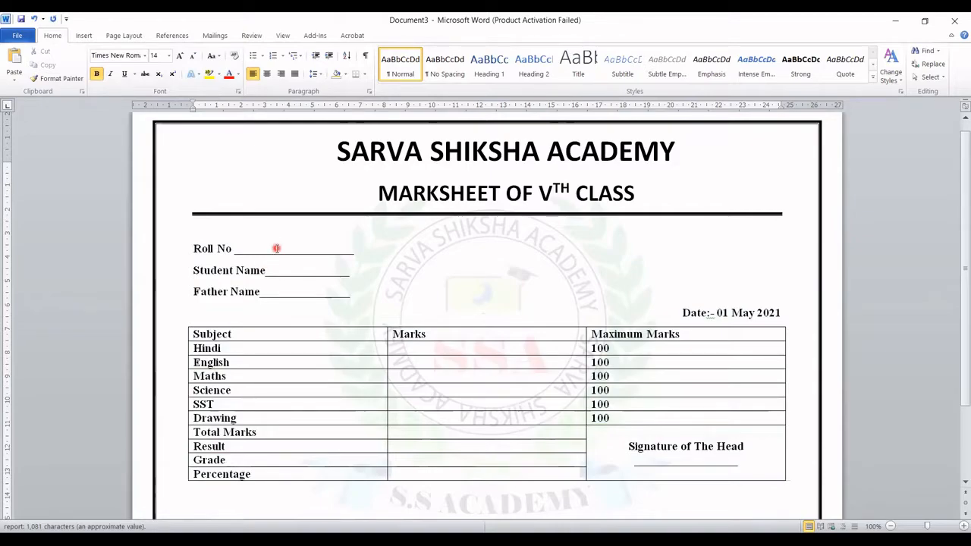
# Attach the existing list EXCEL MARKSHEET1 from the excel data folder on DATA DRIVE (E:) as the mail merge recipients.
pyautogui.click(215, 38)
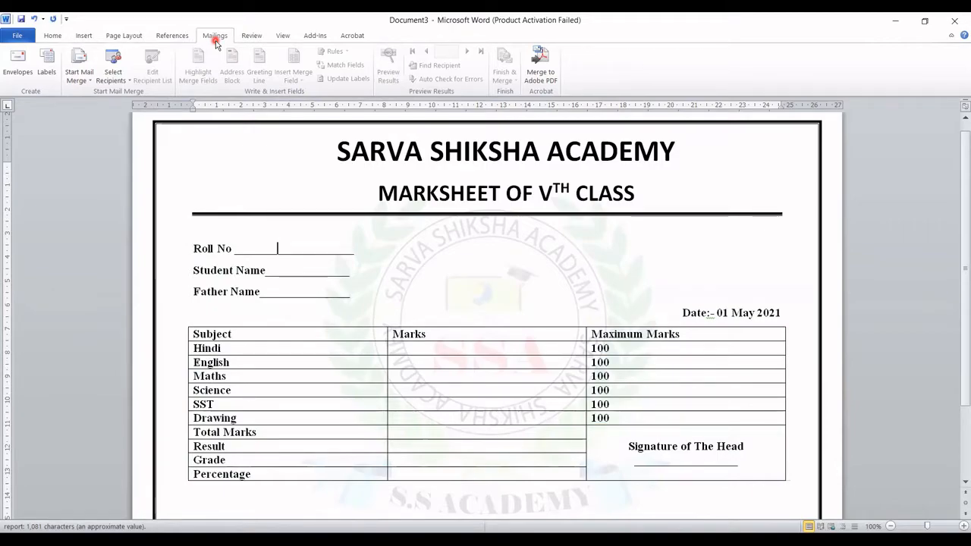
pyautogui.click(123, 82)
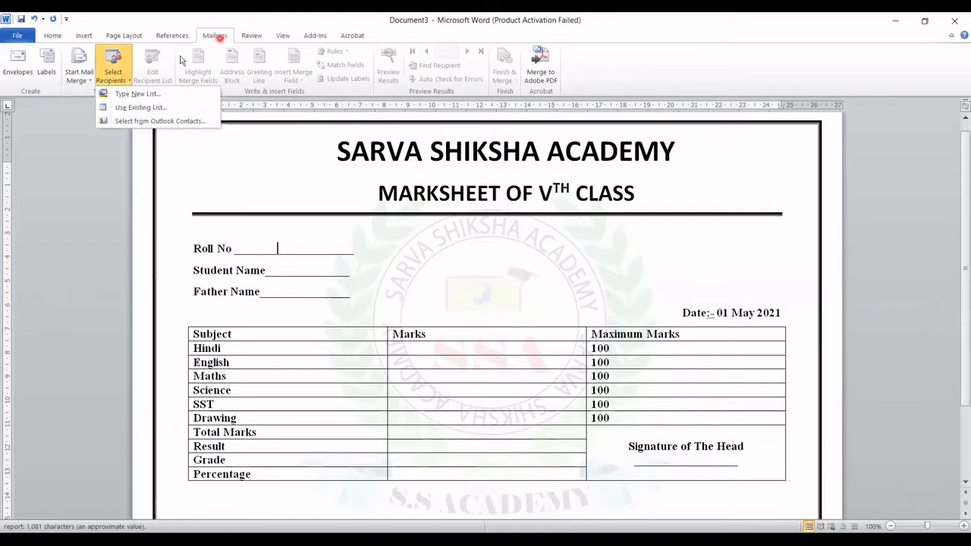
pyautogui.click(140, 107)
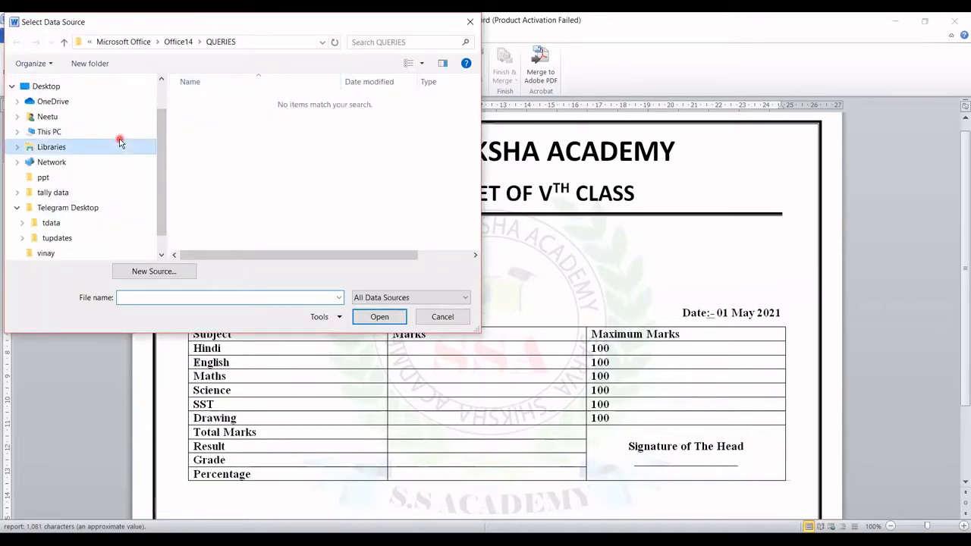
pyautogui.click(114, 138)
pyautogui.click(114, 132)
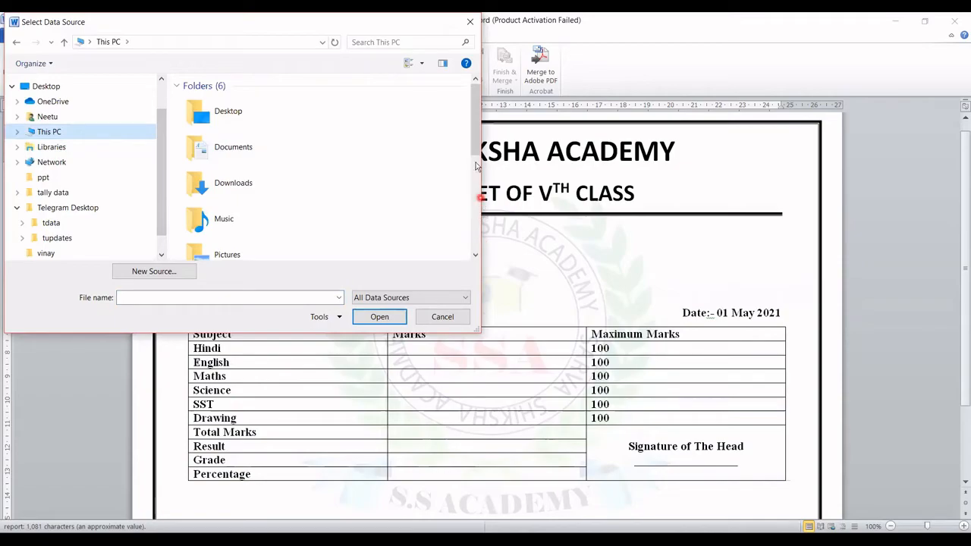
pyautogui.moveTo(476, 152); pyautogui.dragTo(476, 243)
pyautogui.click(258, 194)
pyautogui.doubleClick(258, 196)
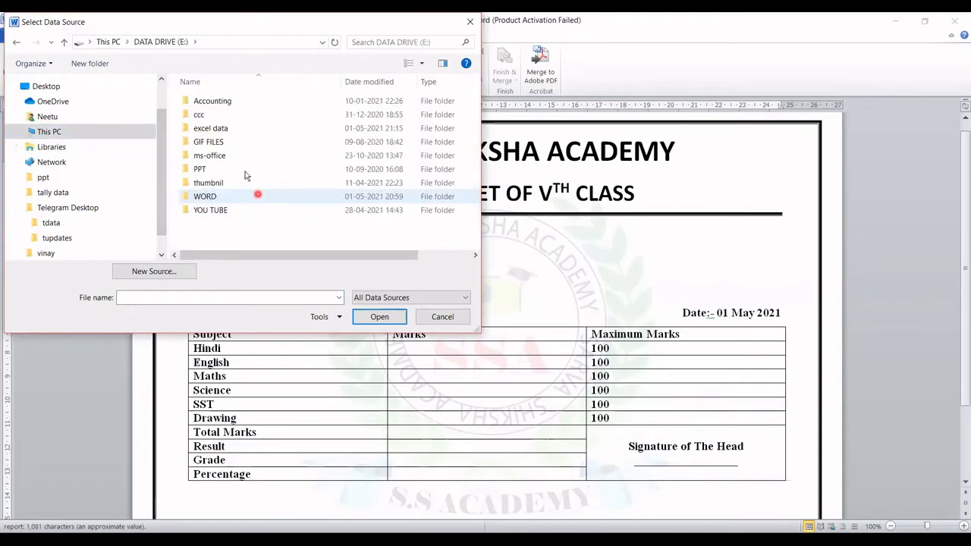
pyautogui.doubleClick(213, 129)
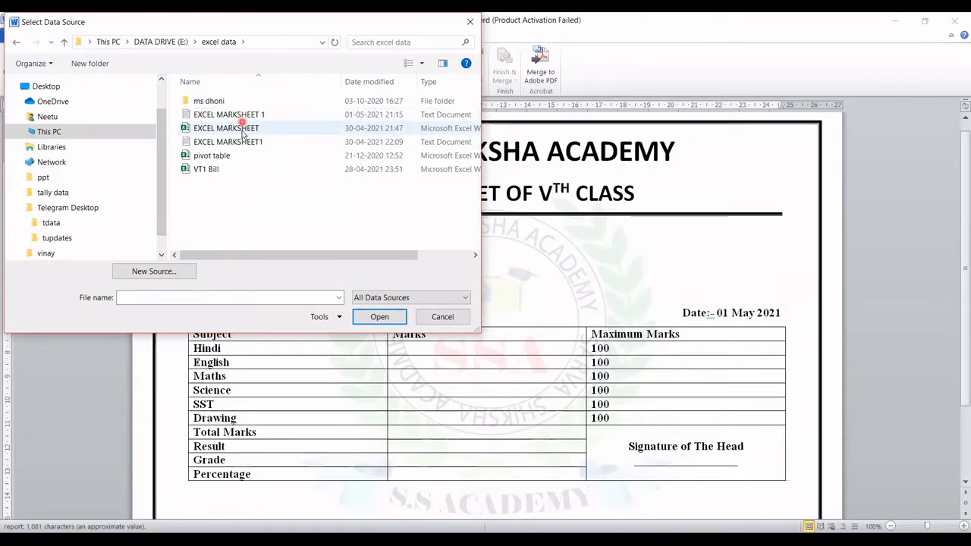
pyautogui.click(240, 144)
pyautogui.click(381, 318)
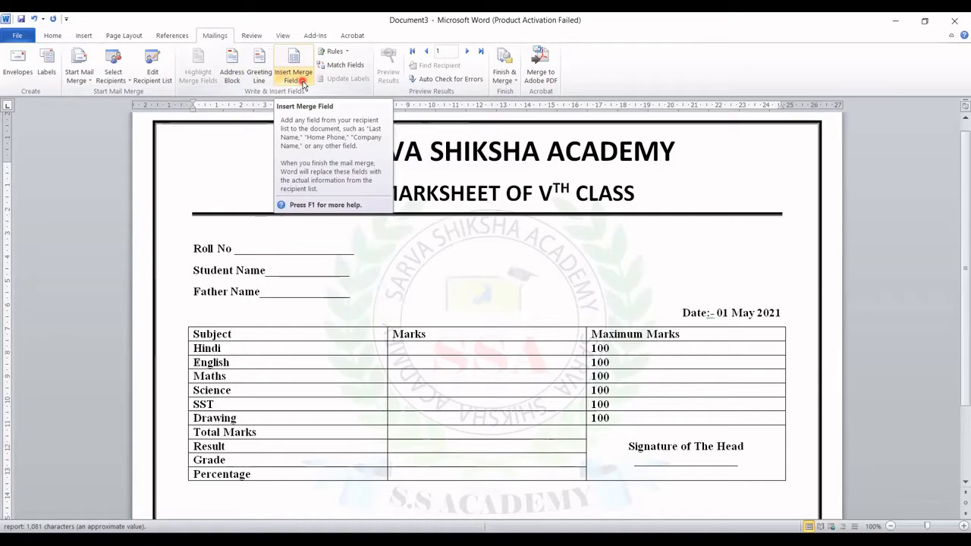
# Insert the ROLL_NO, STUDENT_NAME and FATHER_NAME merge fields on their matching blank lines above the table.
pyautogui.click(302, 81)
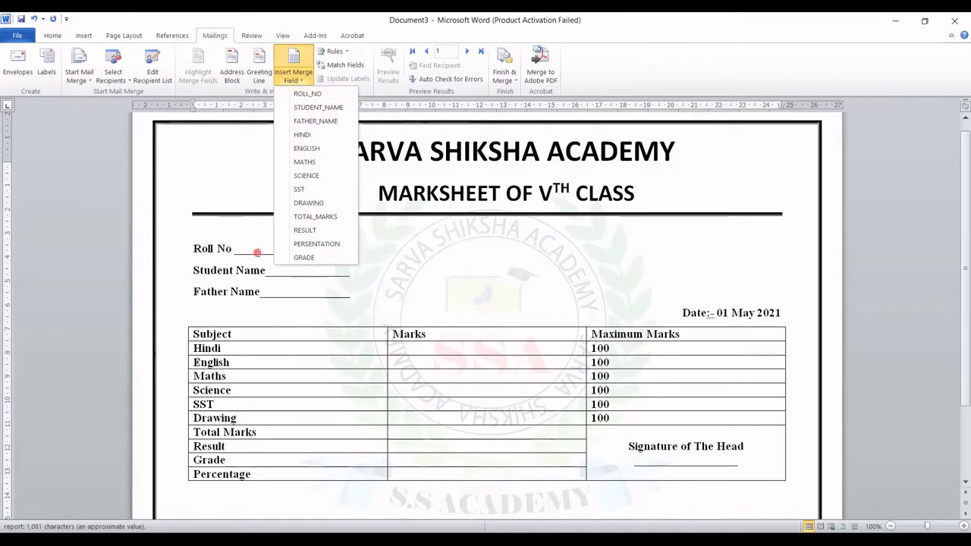
pyautogui.click(285, 251)
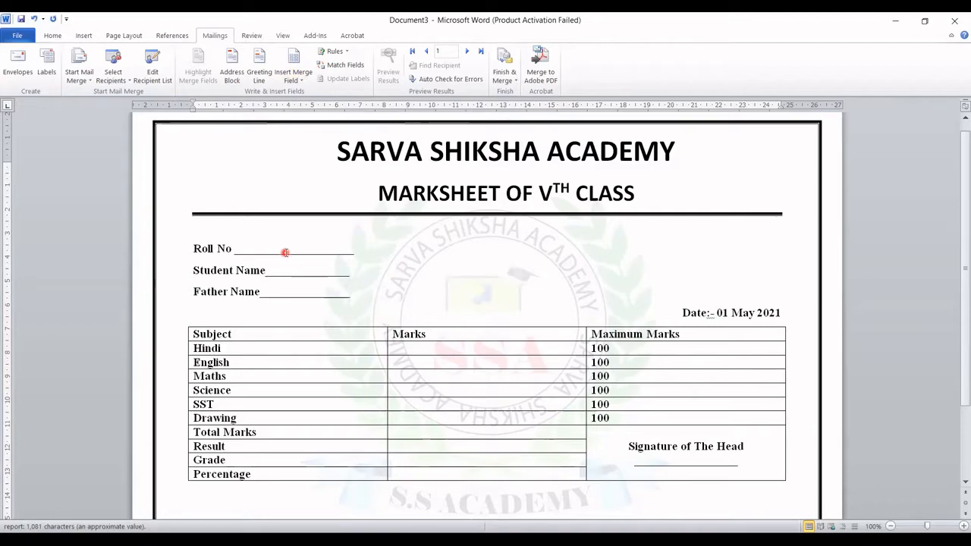
pyautogui.click(302, 80)
pyautogui.click(304, 95)
pyautogui.click(300, 274)
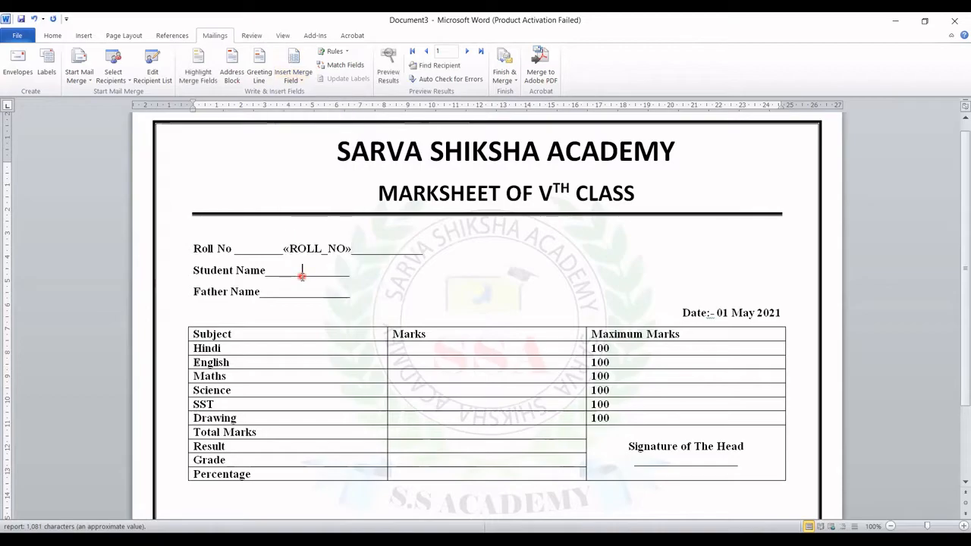
pyautogui.click(300, 84)
pyautogui.click(307, 107)
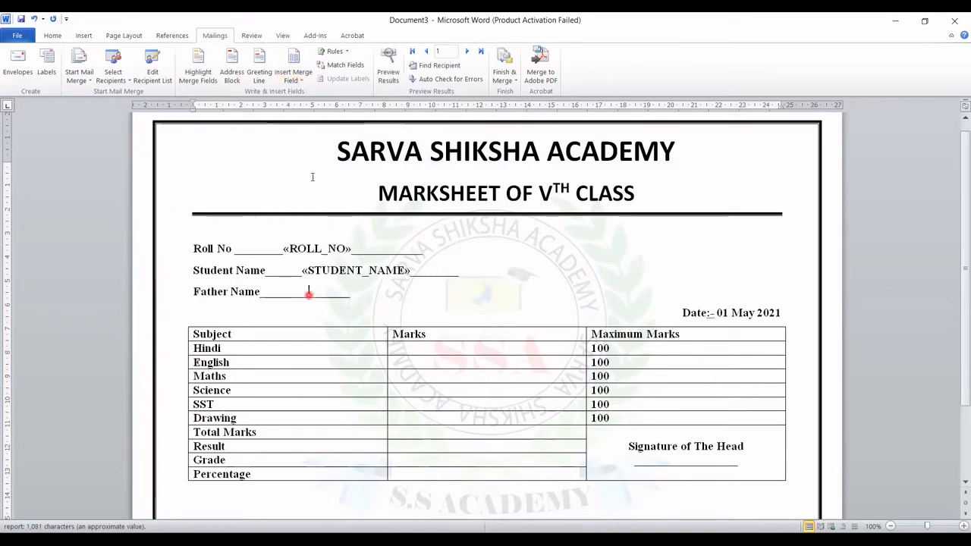
pyautogui.click(306, 82)
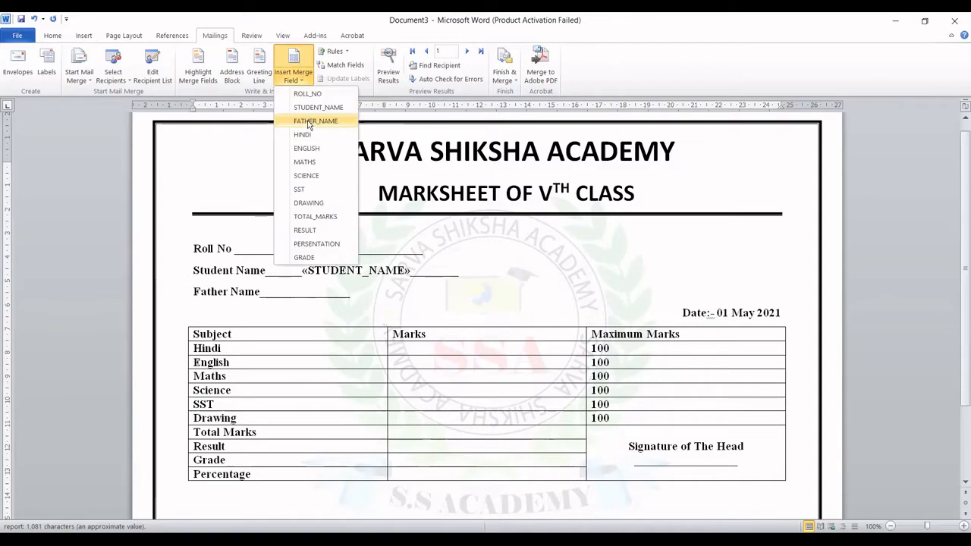
pyautogui.click(309, 122)
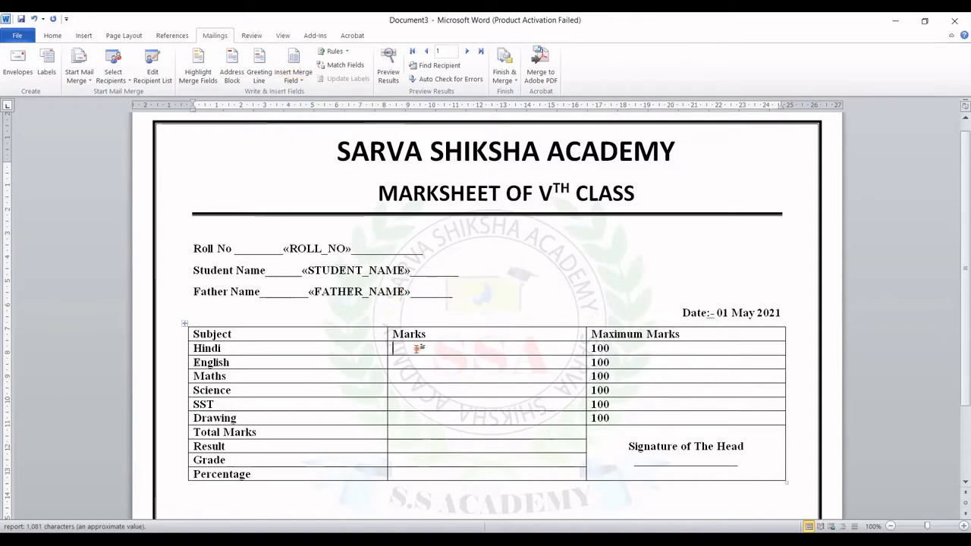
# Insert the HINDI, ENGLISH and MATHS merge fields in the Marks cells of their subject rows.
pyautogui.click(416, 348)
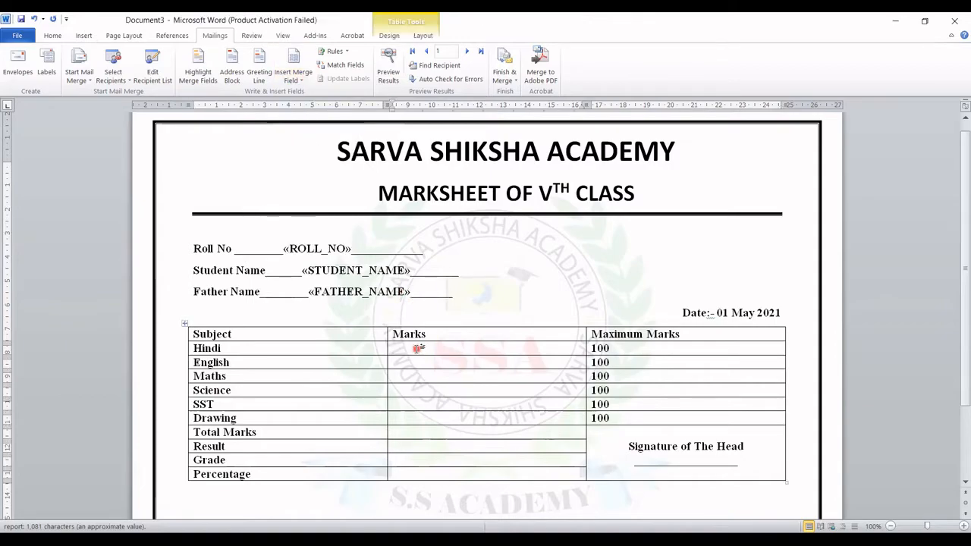
pyautogui.click(305, 80)
pyautogui.click(305, 136)
pyautogui.click(403, 363)
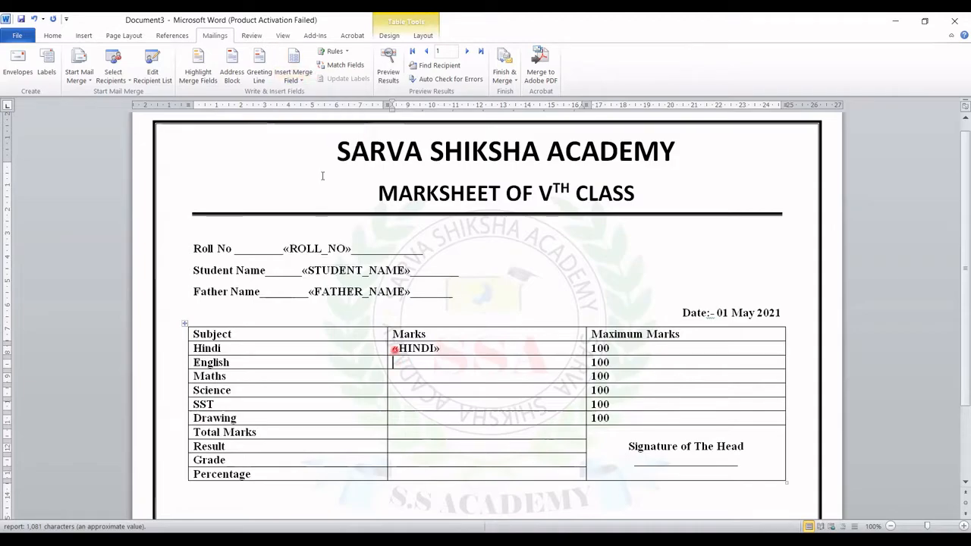
pyautogui.click(302, 82)
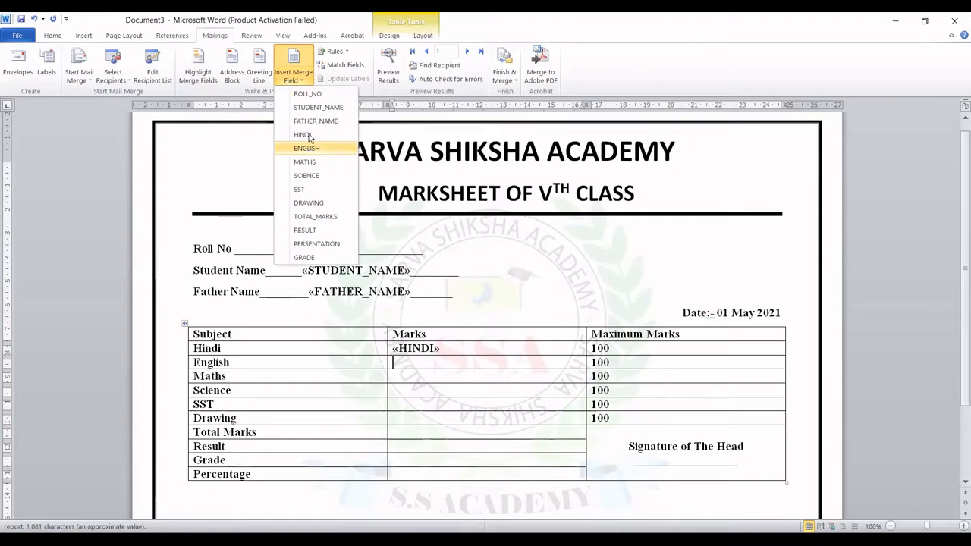
pyautogui.click(306, 148)
pyautogui.press('Down')
pyautogui.click(305, 79)
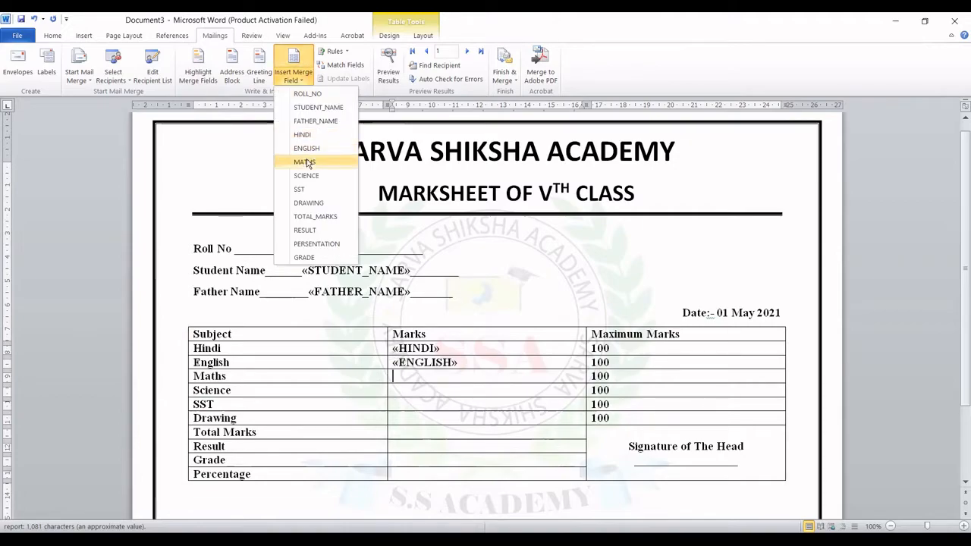
pyautogui.click(306, 162)
# Insert the SCIENCE, SST and DRAWING merge fields in the Marks cells of their subject rows.
pyautogui.press('Down')
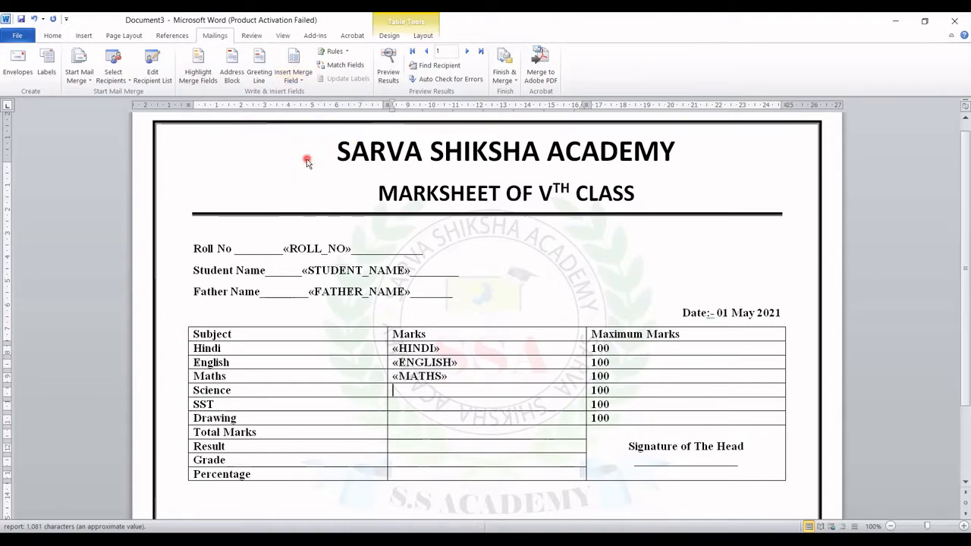
pyautogui.click(302, 80)
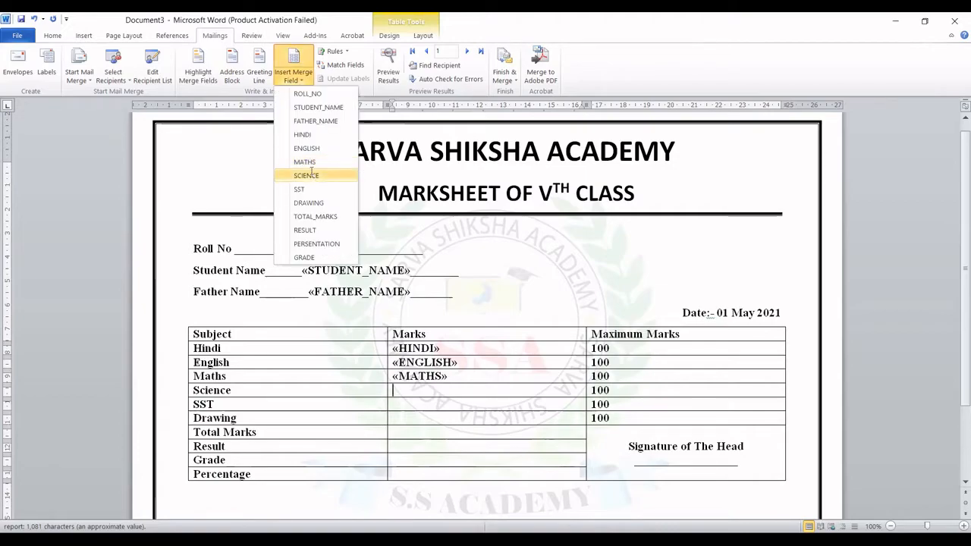
pyautogui.click(307, 176)
pyautogui.press('Down')
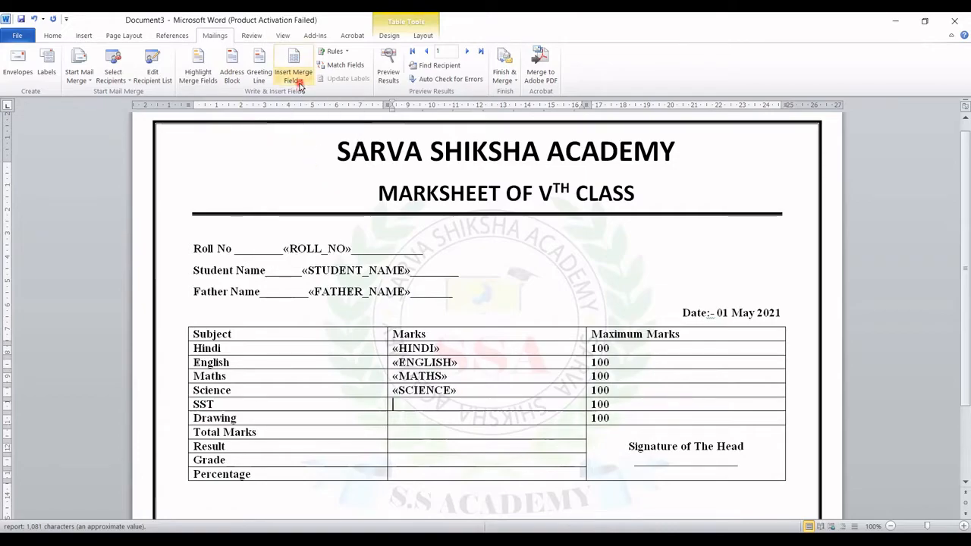
pyautogui.click(297, 76)
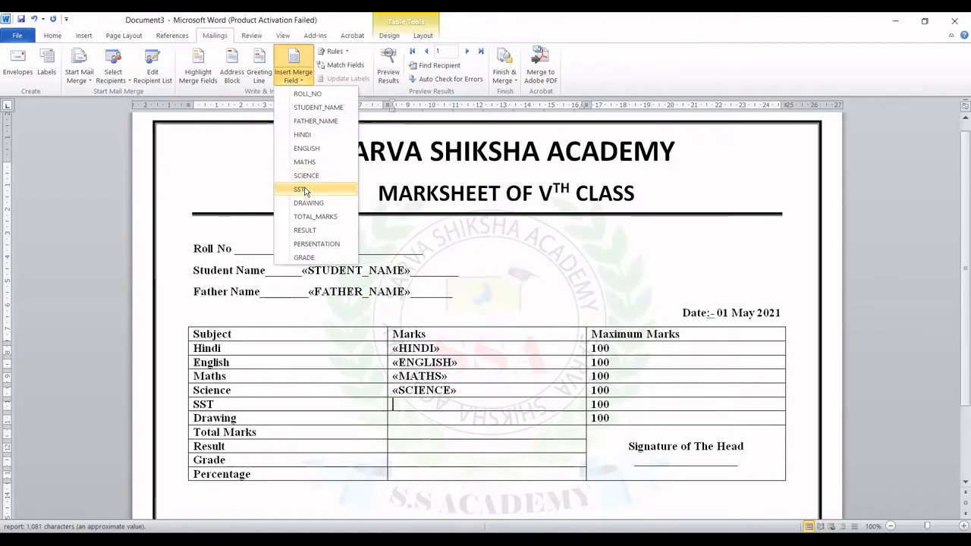
pyautogui.click(305, 189)
pyautogui.press('Down')
pyautogui.click(301, 88)
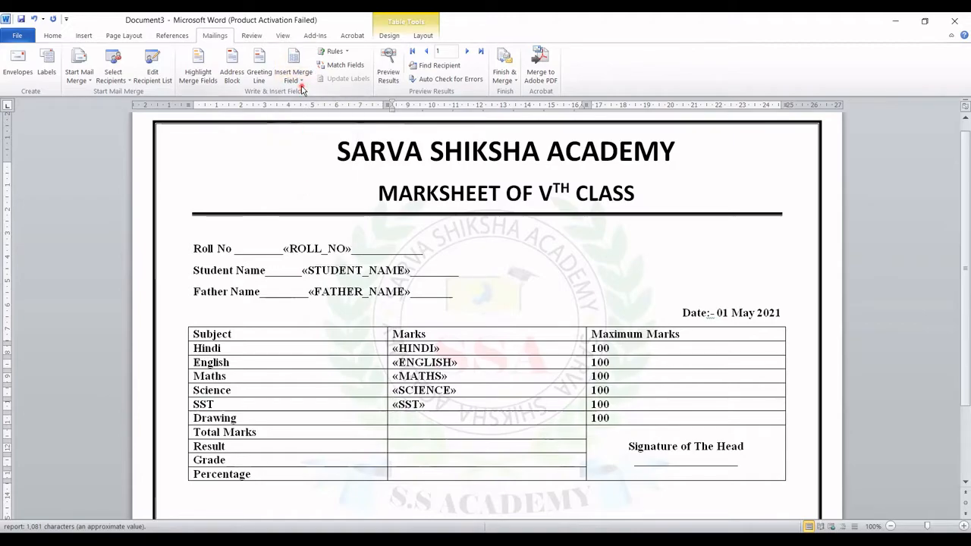
pyautogui.click(301, 82)
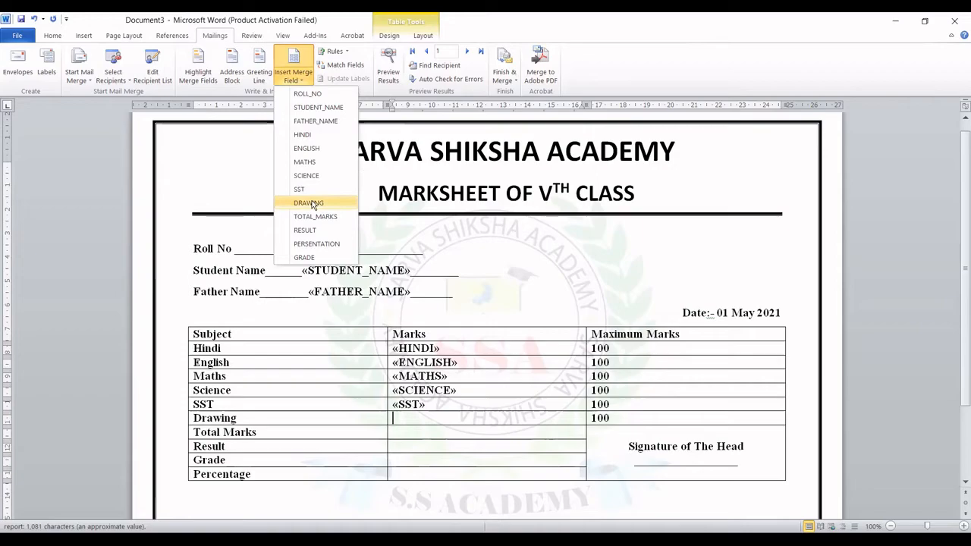
pyautogui.click(309, 203)
# Insert the TOTAL_MARKS, RESULT and GRADE merge fields in the Marks cells of the Total Marks, Result and Grade rows.
pyautogui.click(415, 433)
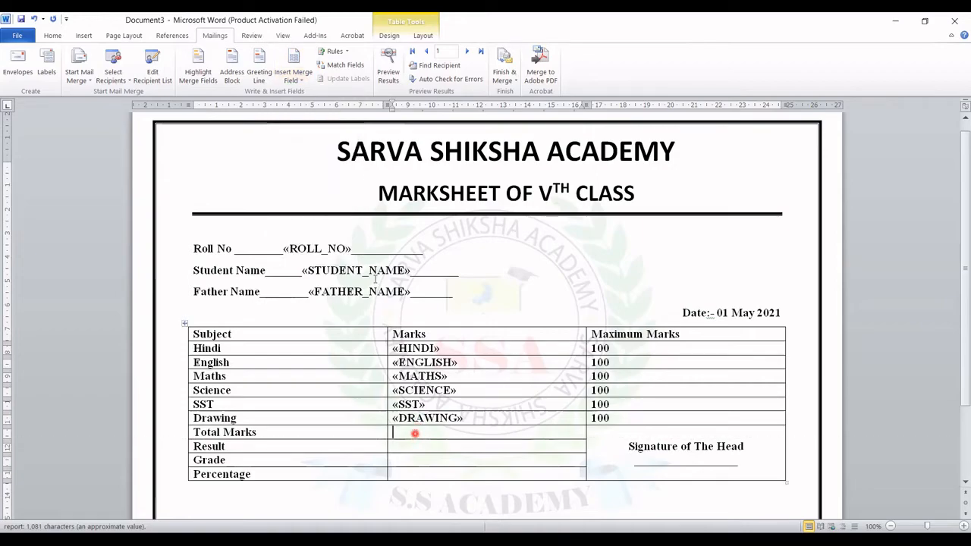
pyautogui.click(303, 82)
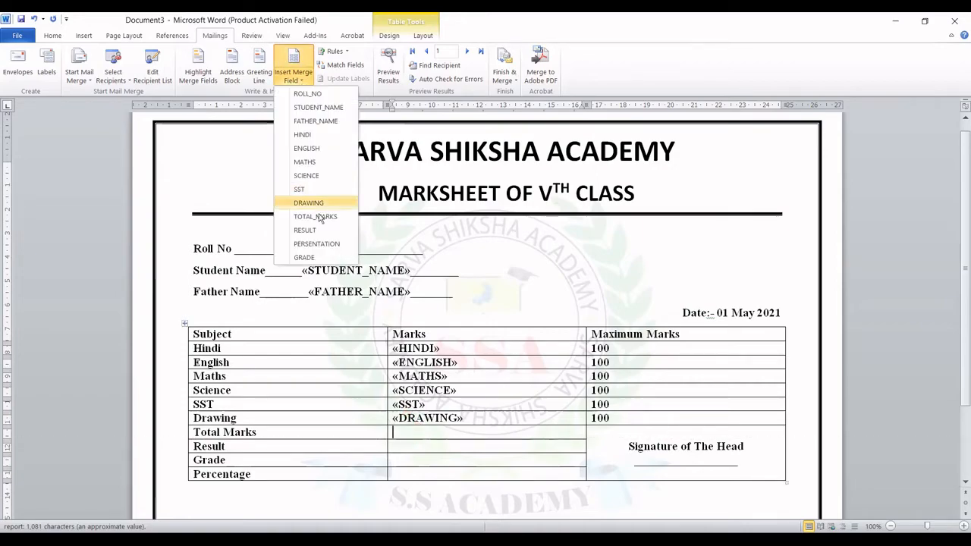
pyautogui.click(319, 215)
pyautogui.press('Down')
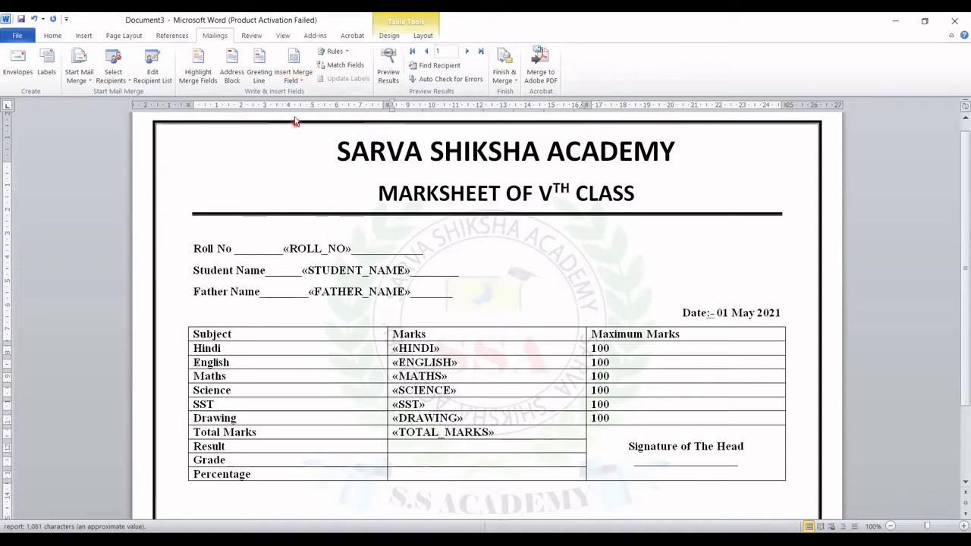
pyautogui.click(303, 80)
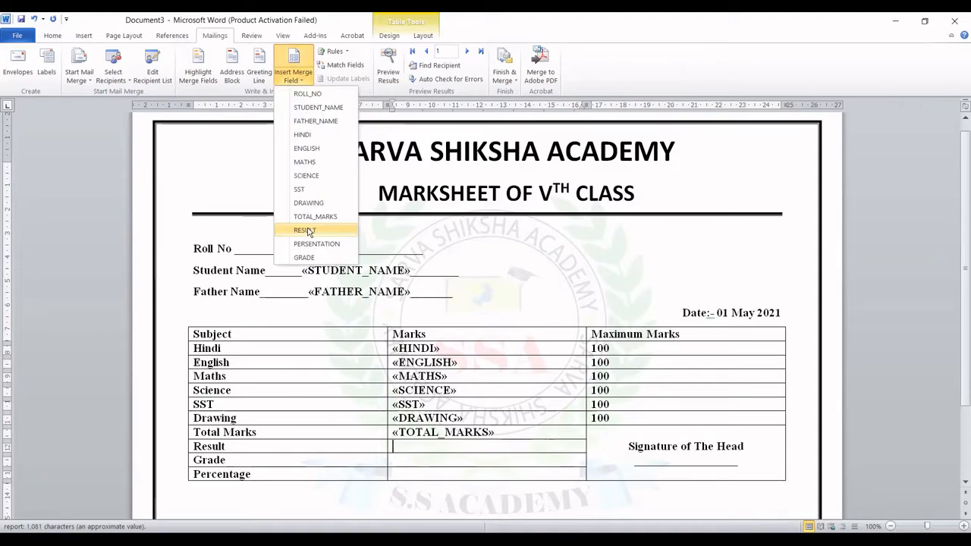
pyautogui.click(308, 229)
pyautogui.press('Down')
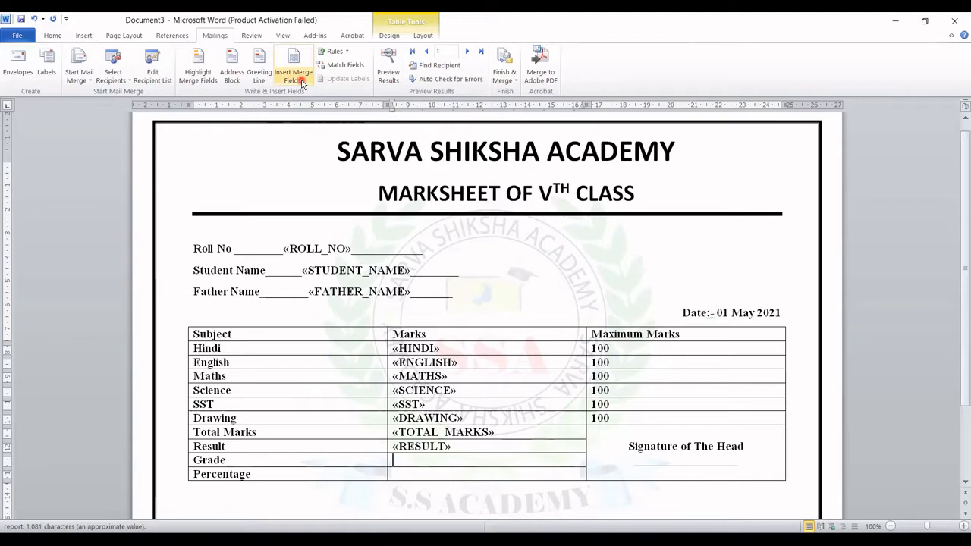
pyautogui.click(302, 80)
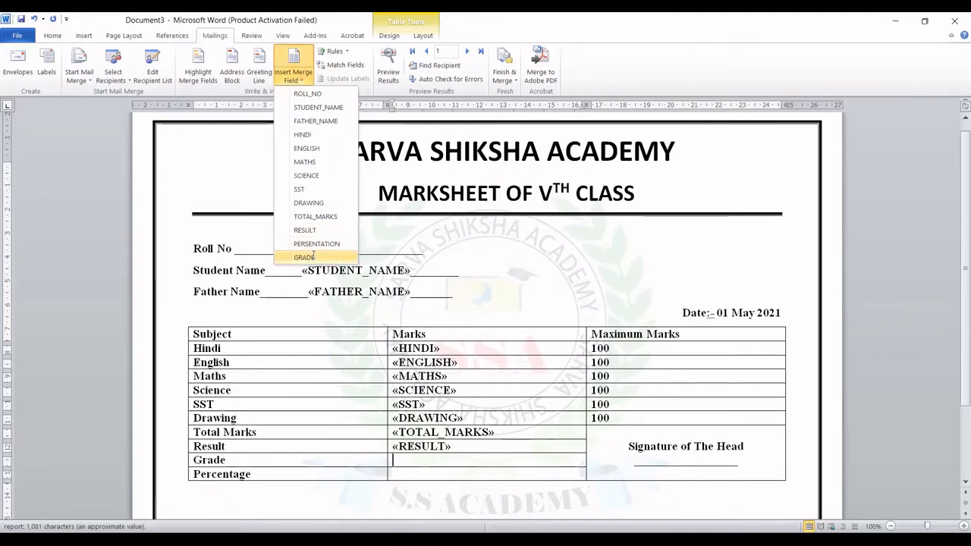
pyautogui.click(313, 258)
pyautogui.click(311, 271)
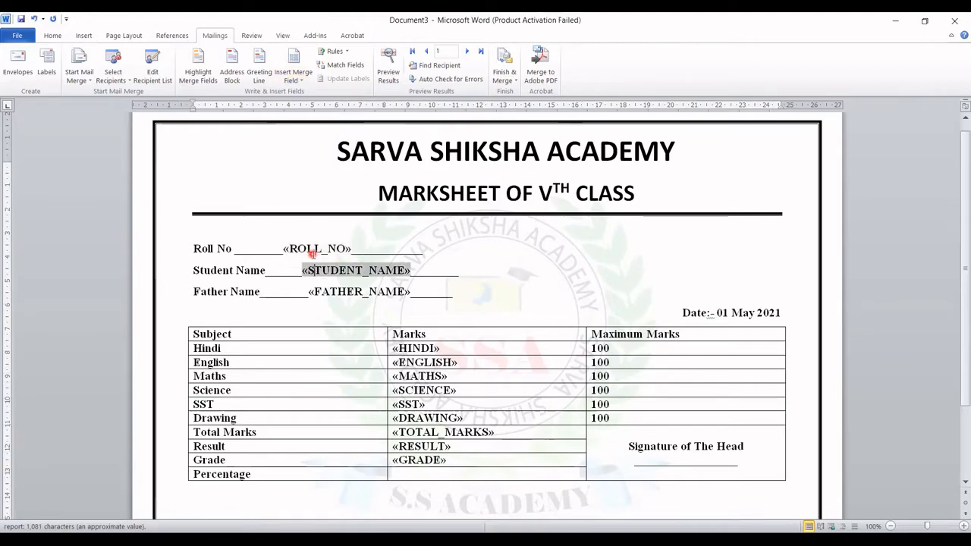
# Insert the PERSENTATION merge field in the Marks cell of the Percentage row.
pyautogui.click(415, 473)
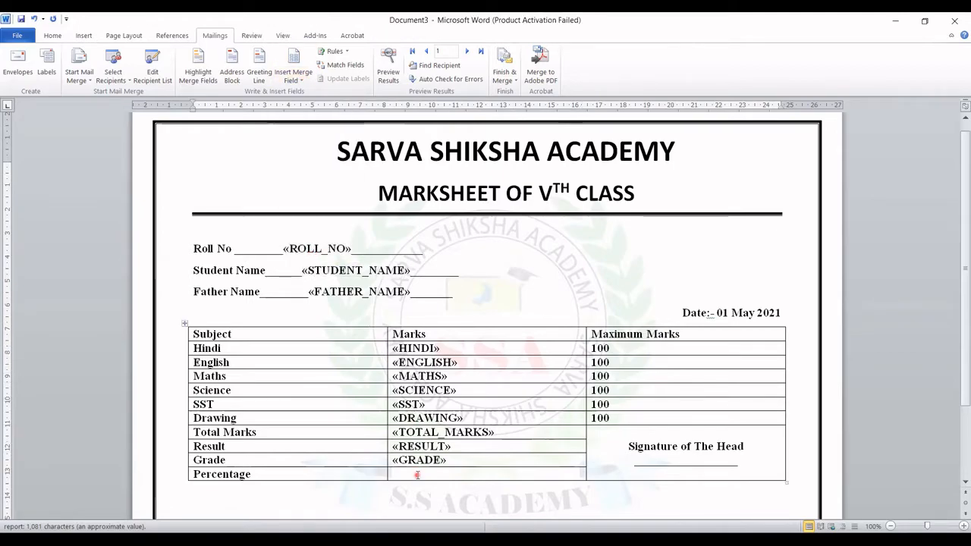
pyautogui.click(300, 80)
pyautogui.click(327, 243)
pyautogui.click(327, 248)
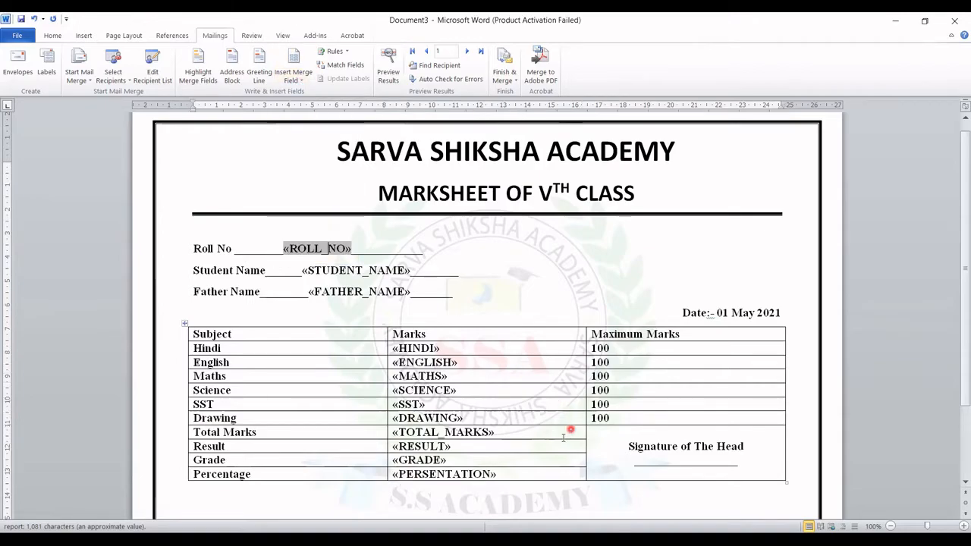
pyautogui.click(377, 250)
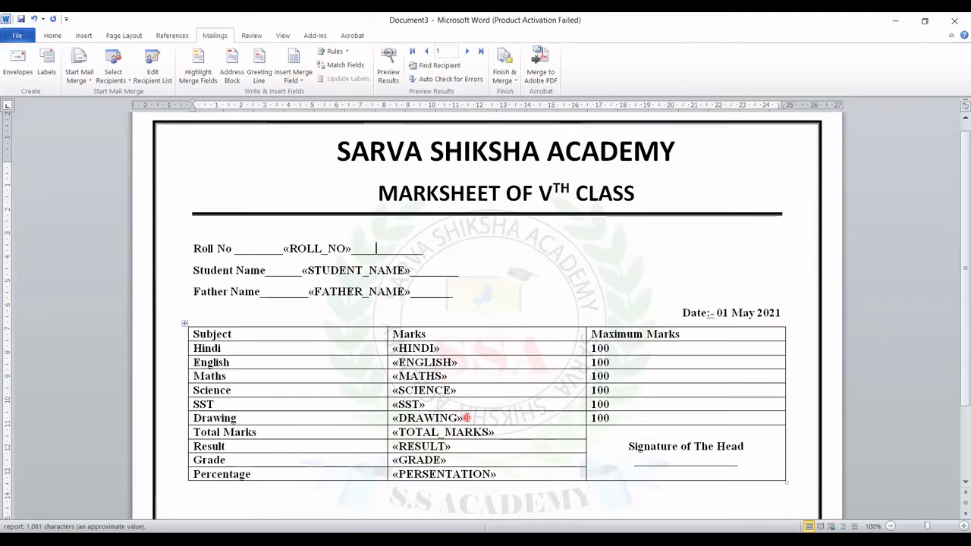
# Preview the merge results and look over the first student's filled-in marksheet.
pyautogui.click(388, 70)
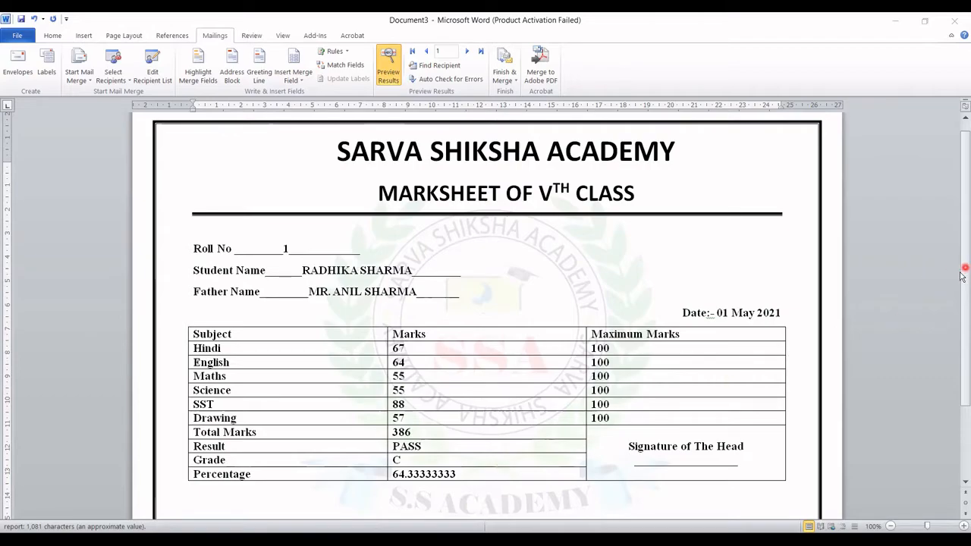
pyautogui.scroll(-2, 962, 277)
pyautogui.scroll(2, 766, 237)
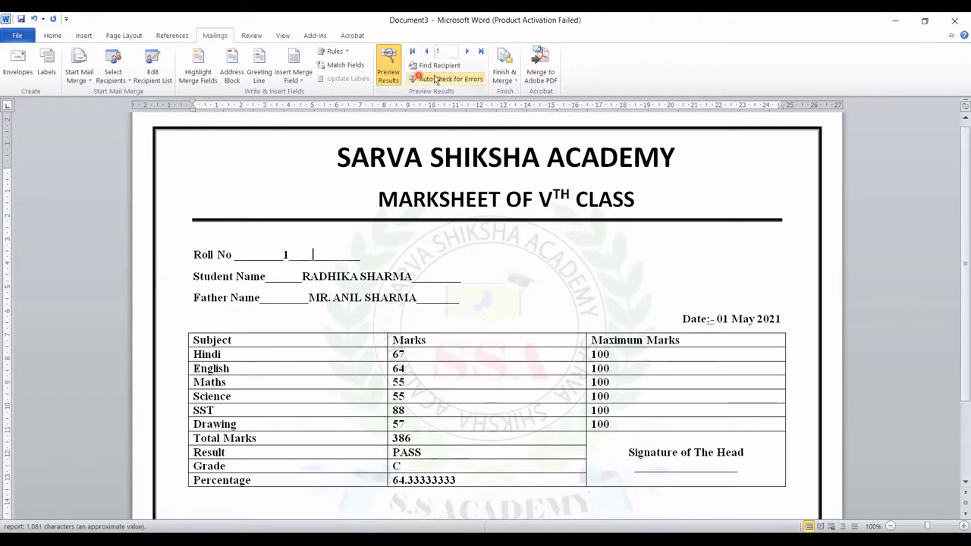
# Step forward through the previewed student records one by one, finishing on the last record.
pyautogui.click(465, 51)
pyautogui.click(465, 51)
pyautogui.click(466, 51)
pyautogui.click(466, 51)
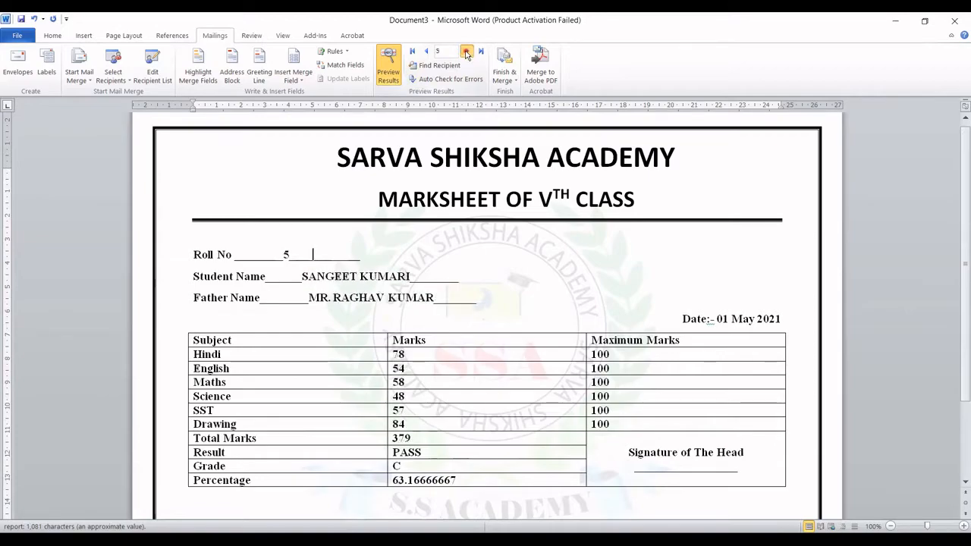
pyautogui.click(465, 51)
pyautogui.click(466, 52)
pyautogui.click(466, 51)
pyautogui.click(466, 52)
pyautogui.click(466, 52)
pyautogui.click(466, 52)
pyautogui.click(466, 51)
pyautogui.click(466, 51)
pyautogui.click(465, 51)
pyautogui.click(466, 52)
pyautogui.click(466, 52)
pyautogui.click(481, 51)
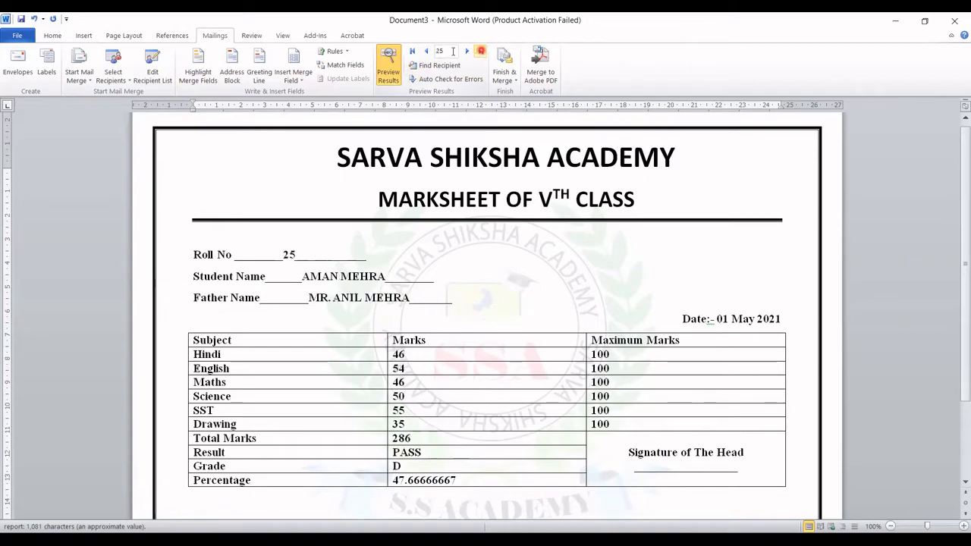
# Jump the preview between the first and last records, ending on the first student's marksheet.
pyautogui.click(413, 51)
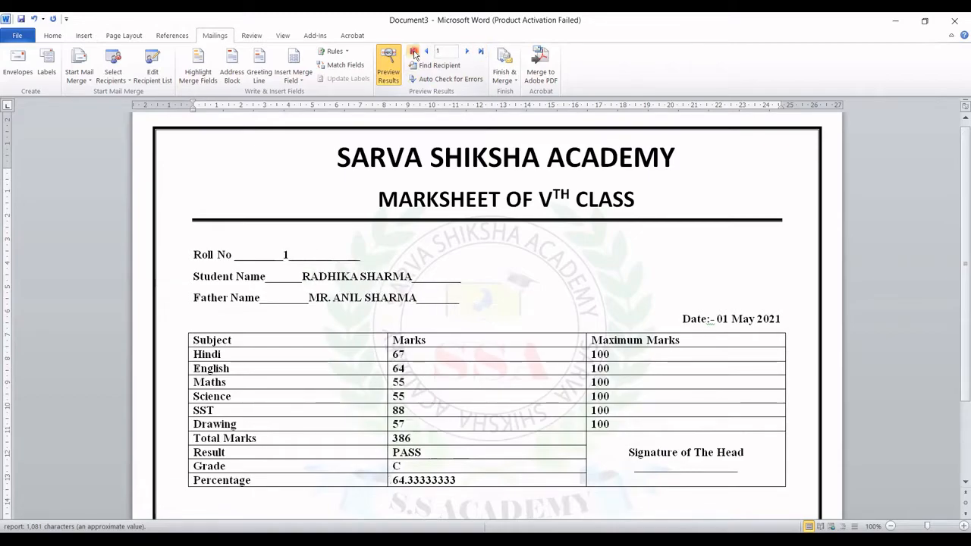
pyautogui.click(480, 53)
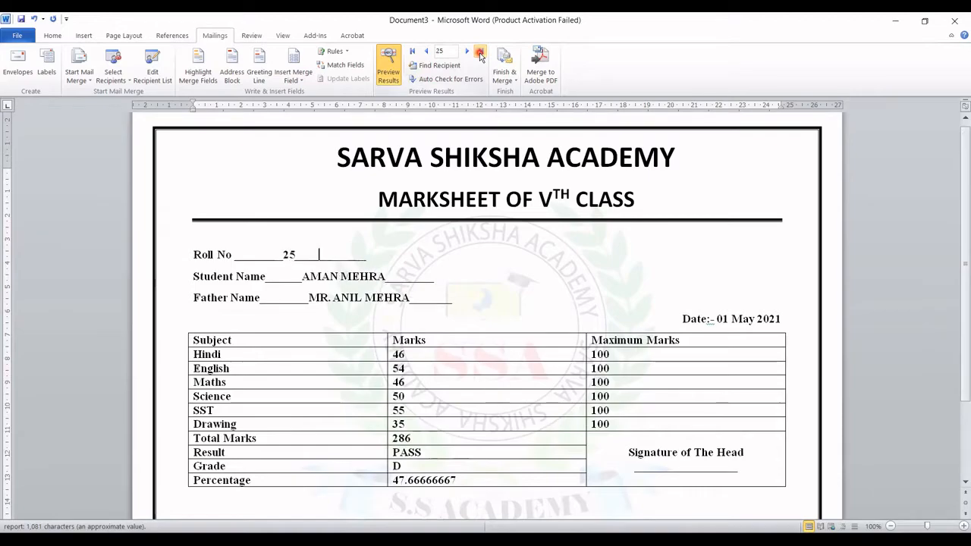
pyautogui.click(413, 52)
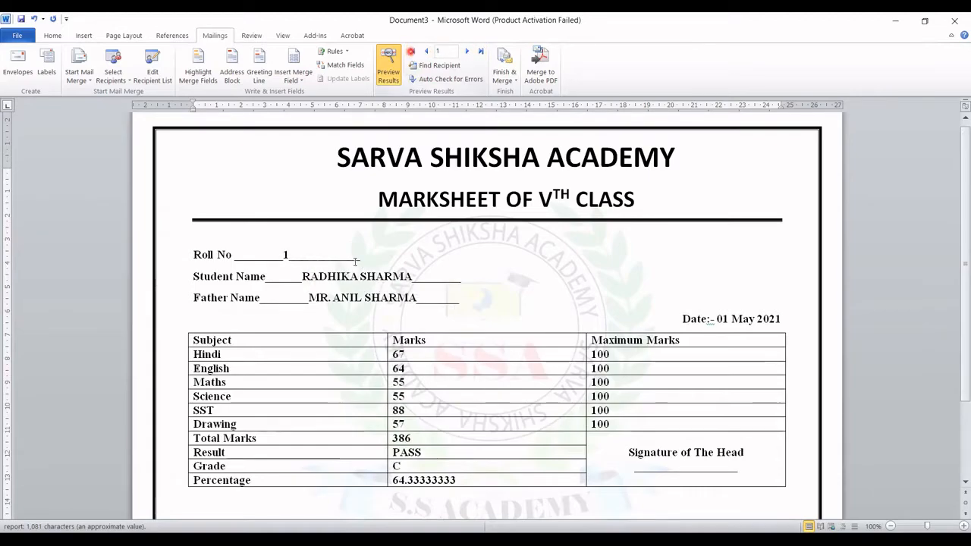
pyautogui.click(959, 255)
pyautogui.moveTo(960, 255); pyautogui.dragTo(587, 208)
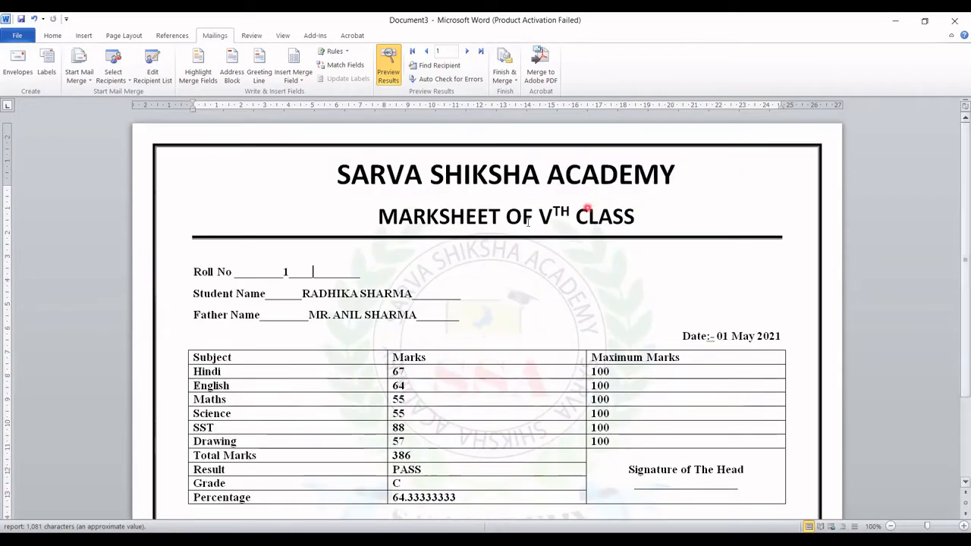
pyautogui.click(370, 293)
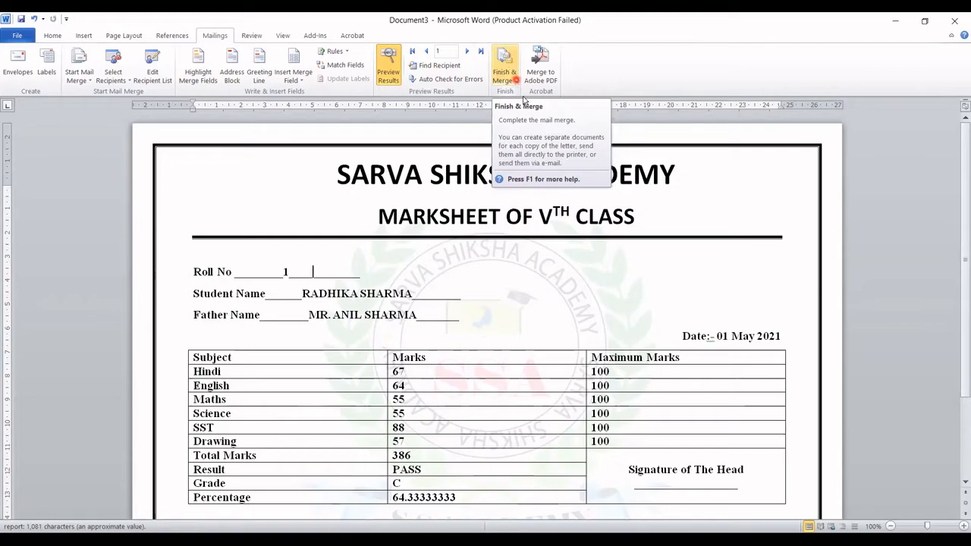
# Finish the mail merge by merging all records into a new document of individual marksheets.
pyautogui.click(505, 76)
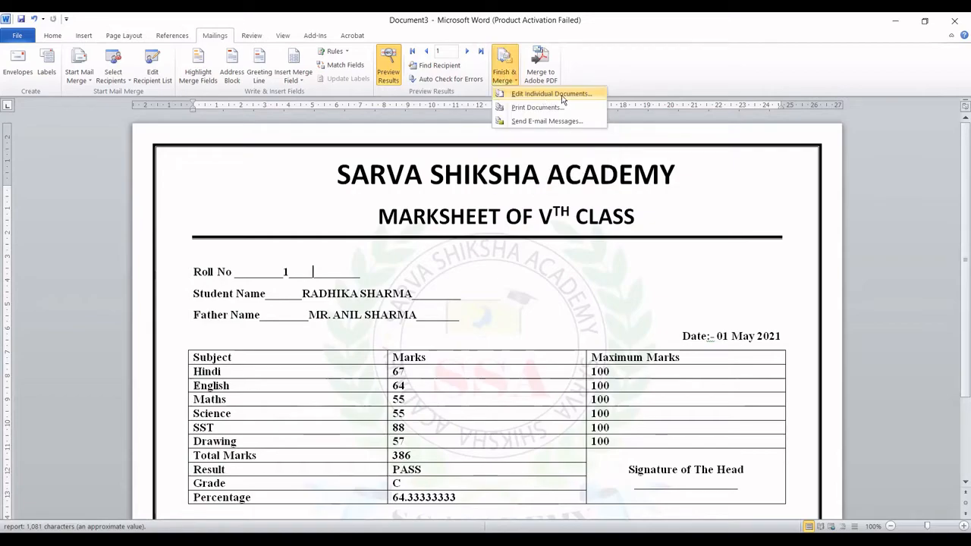
pyautogui.click(455, 186)
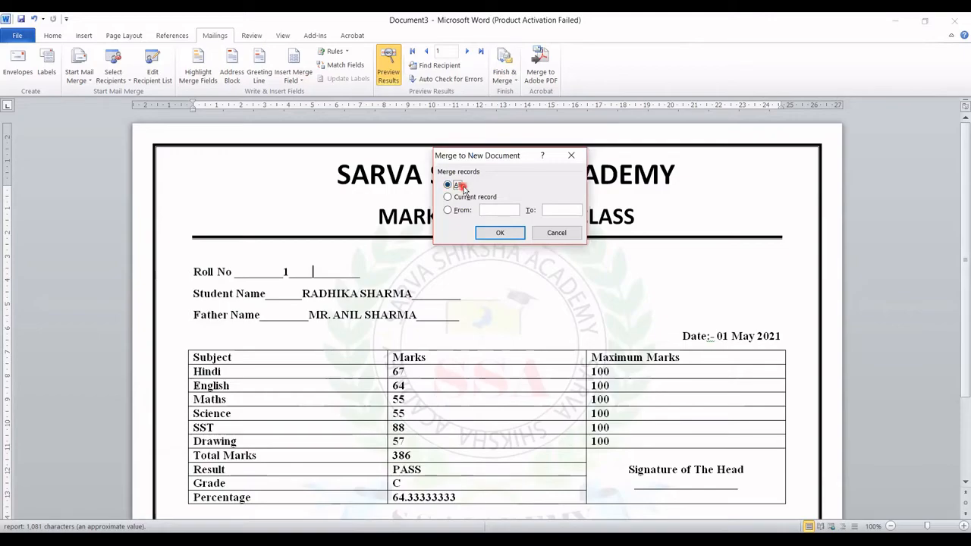
pyautogui.click(494, 233)
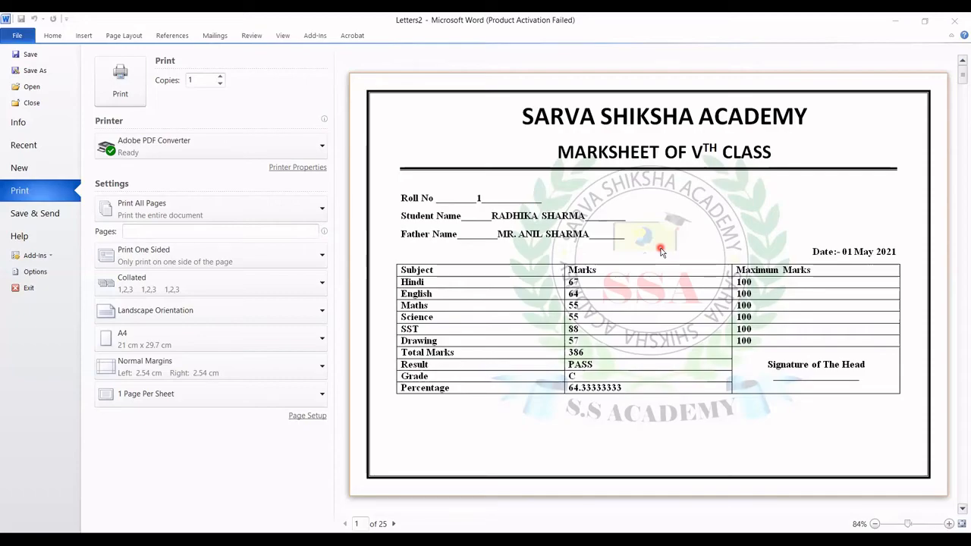
# Save the merged marksheets as a PDF named "marksheet data print" in the WORD folder on DATA DRIVE (E:).
pyautogui.click(9, 36)
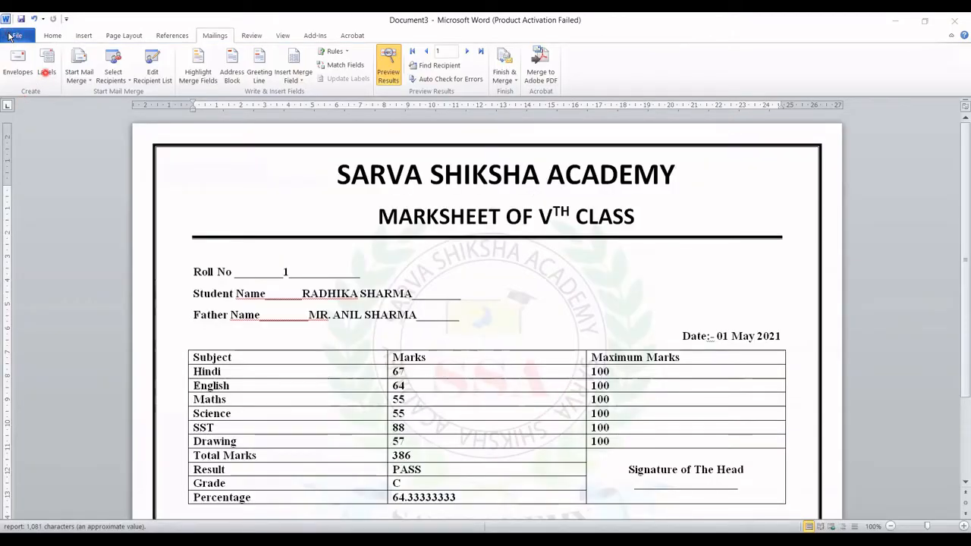
pyautogui.hotkey('ctrl', 's')
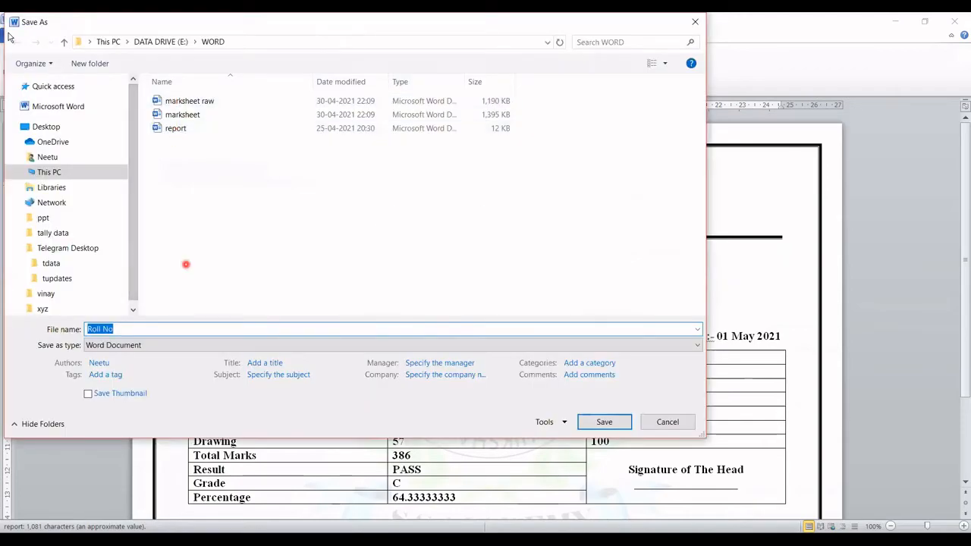
pyautogui.click(118, 345)
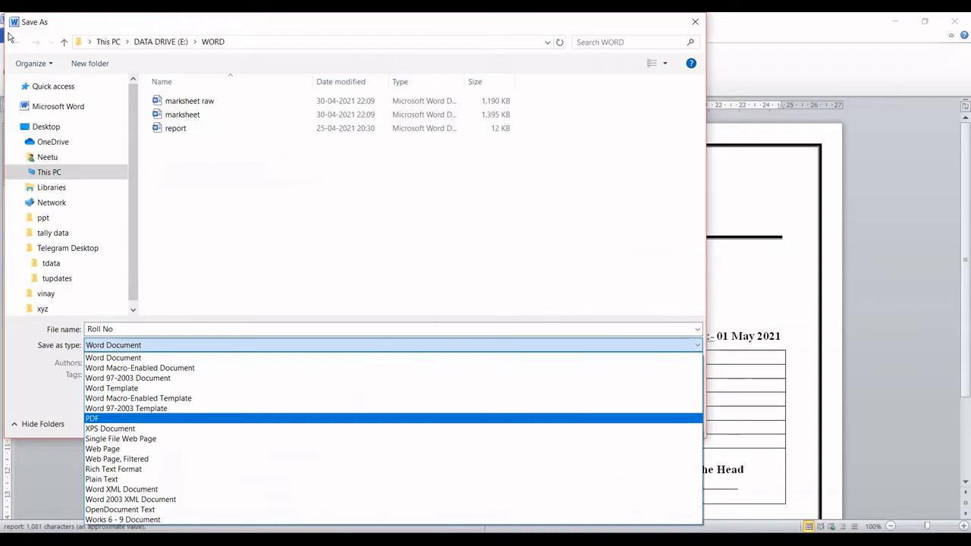
pyautogui.click(92, 419)
pyautogui.click(166, 329)
pyautogui.write('mar')
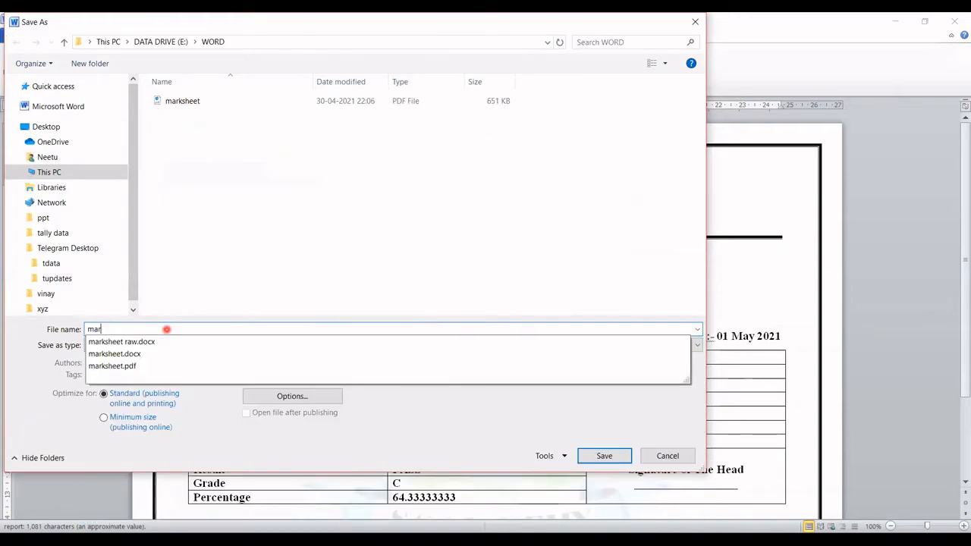
pyautogui.write('ksheet p')
pyautogui.press('BackSpace')
pyautogui.press('BackSpace')
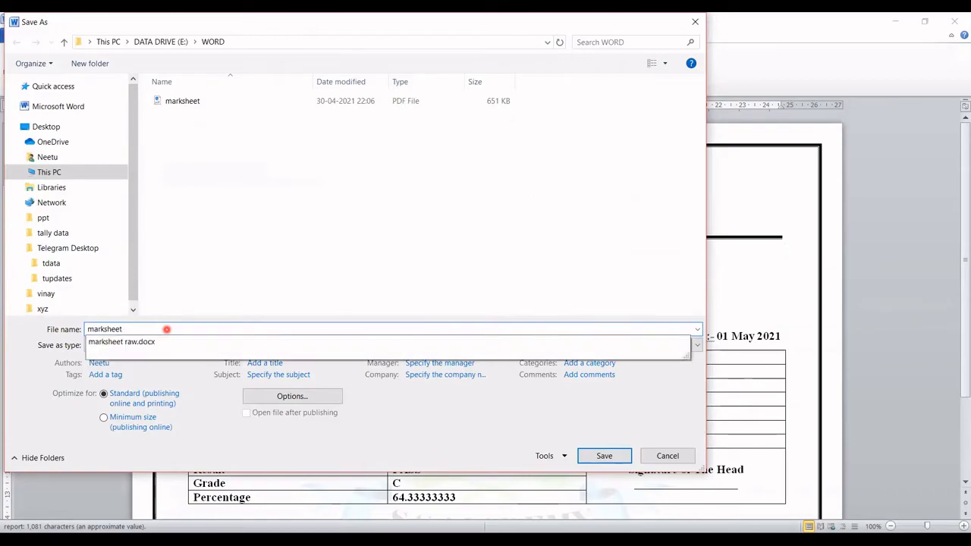
pyautogui.write('data print')
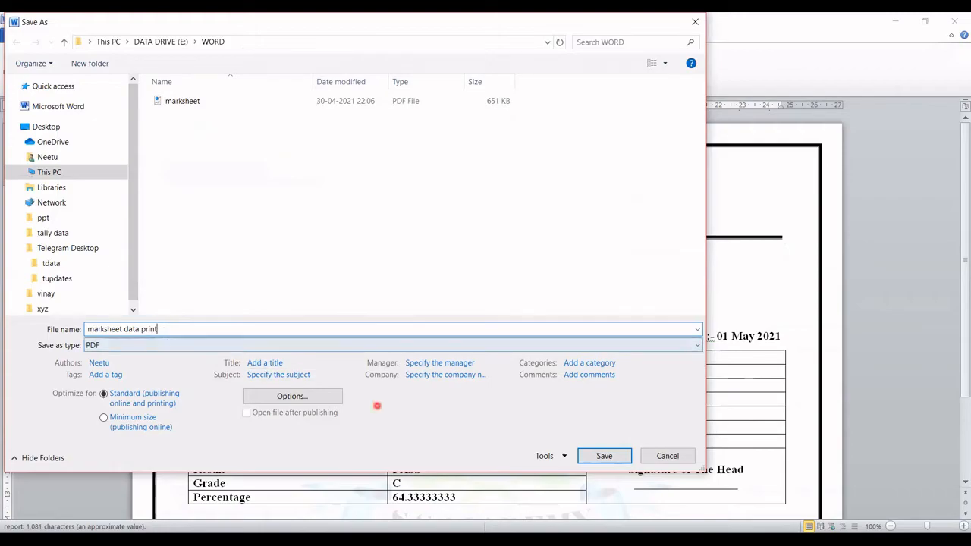
pyautogui.click(603, 456)
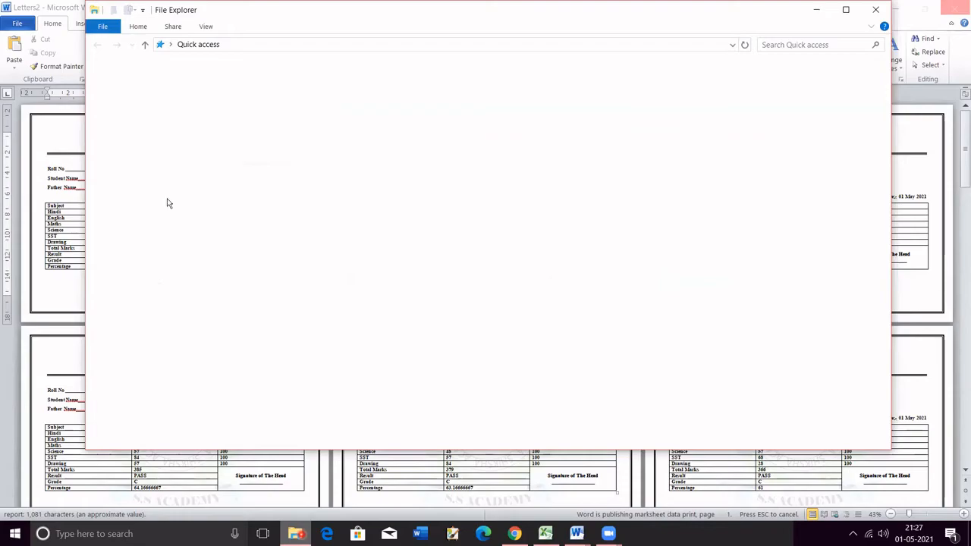
# Browse DATA DRIVE (E:) in File Explorer, checking the excel data and WORD folders for the exported PDF.
pyautogui.click(170, 237)
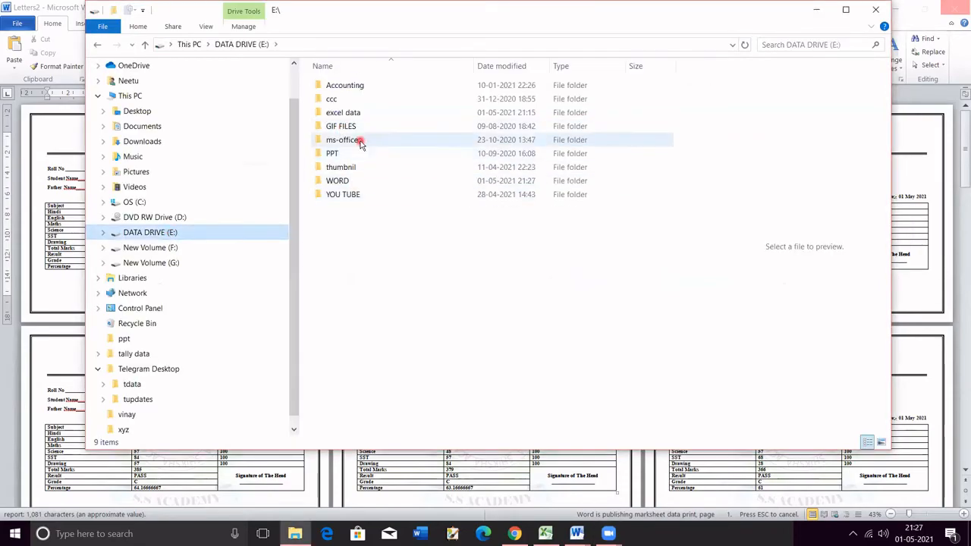
pyautogui.doubleClick(358, 114)
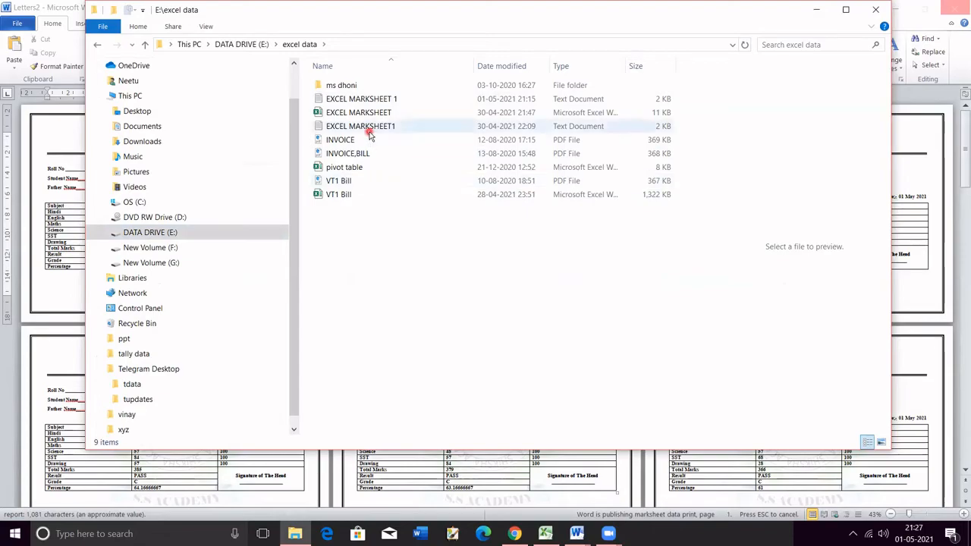
pyautogui.click(177, 233)
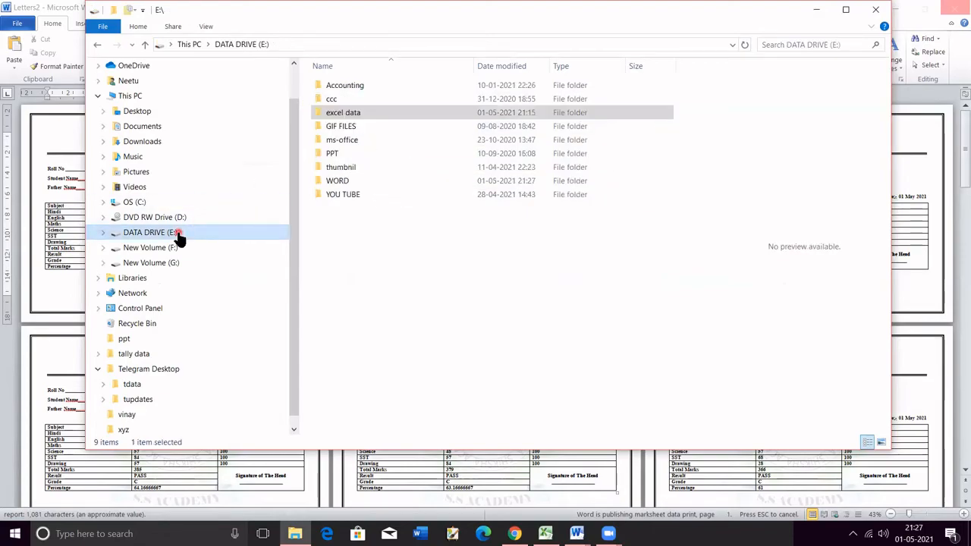
pyautogui.doubleClick(338, 181)
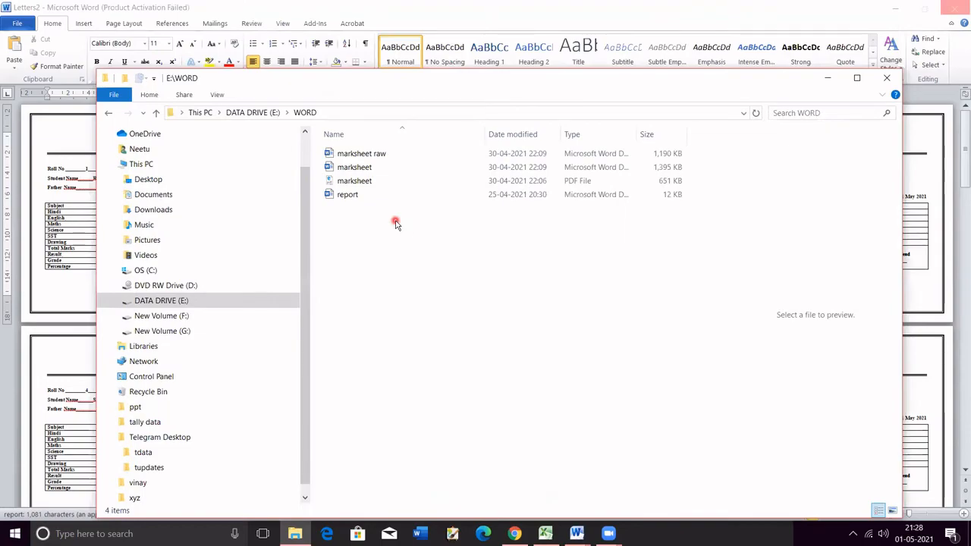
pyautogui.click(257, 110)
pyautogui.click(402, 328)
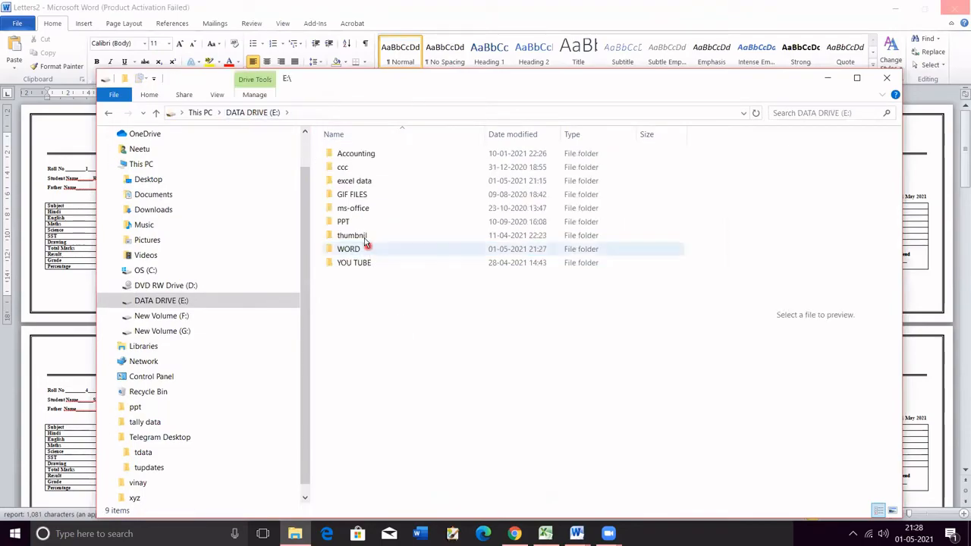
pyautogui.click(61, 280)
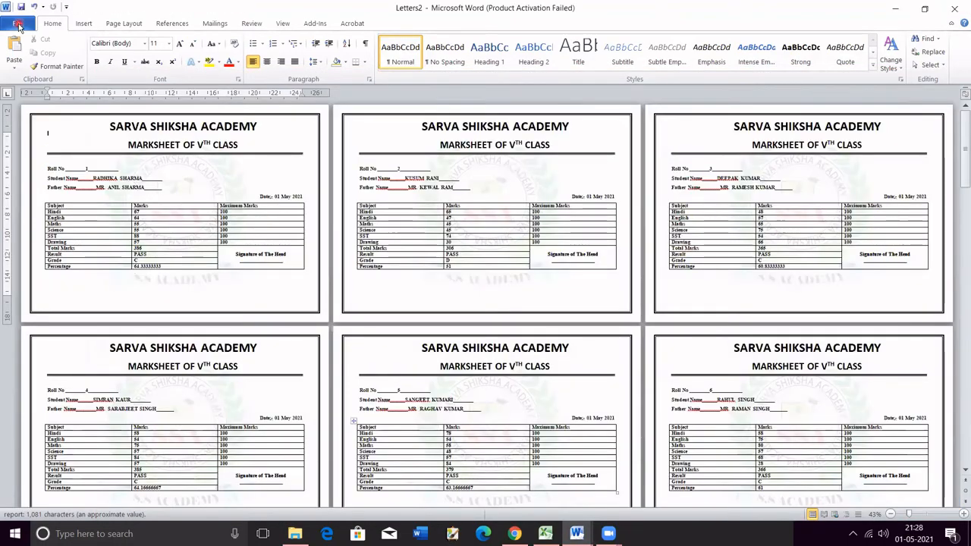
pyautogui.click(18, 25)
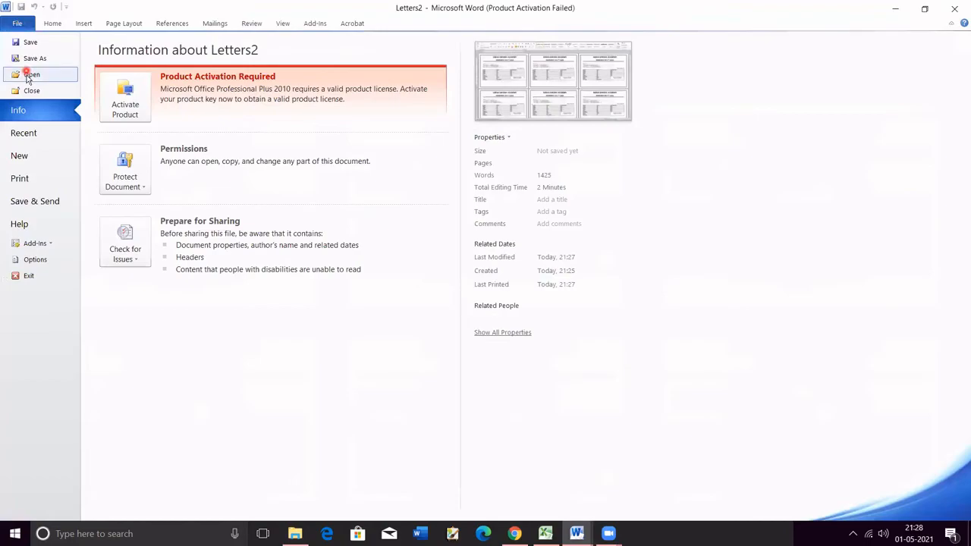
pyautogui.click(47, 60)
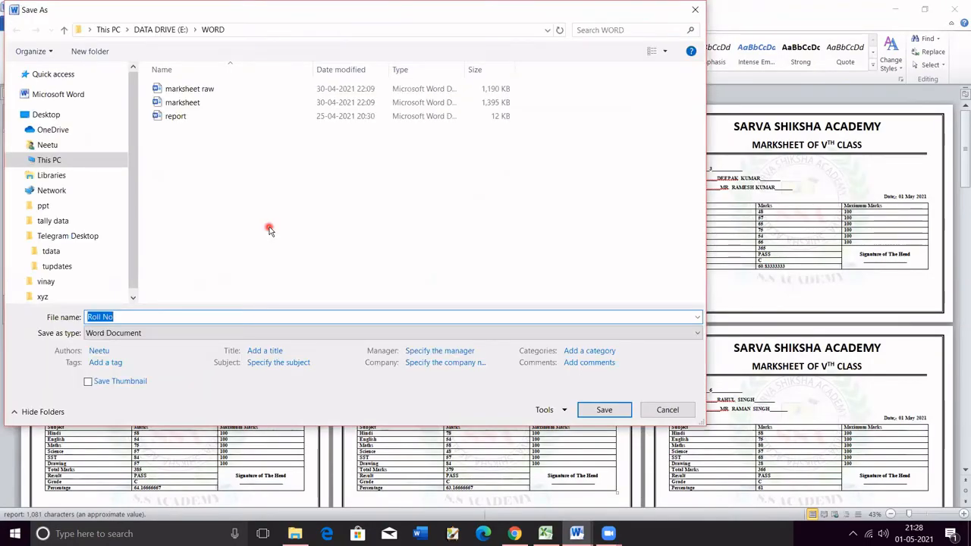
pyautogui.click(663, 408)
# Open the "marksheet data print" PDF from the WORD folder in File Explorer and examine its marksheet pages.
pyautogui.click(295, 533)
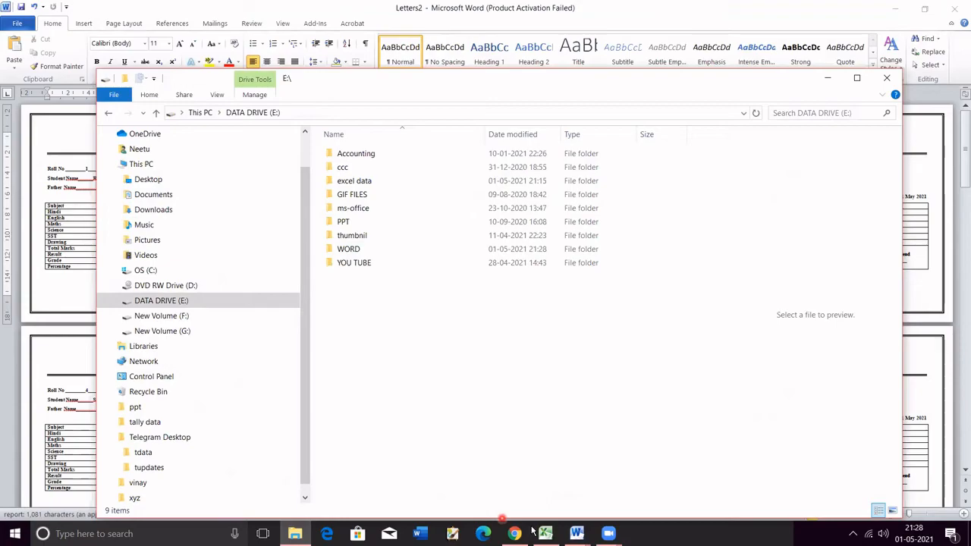
pyautogui.click(266, 170)
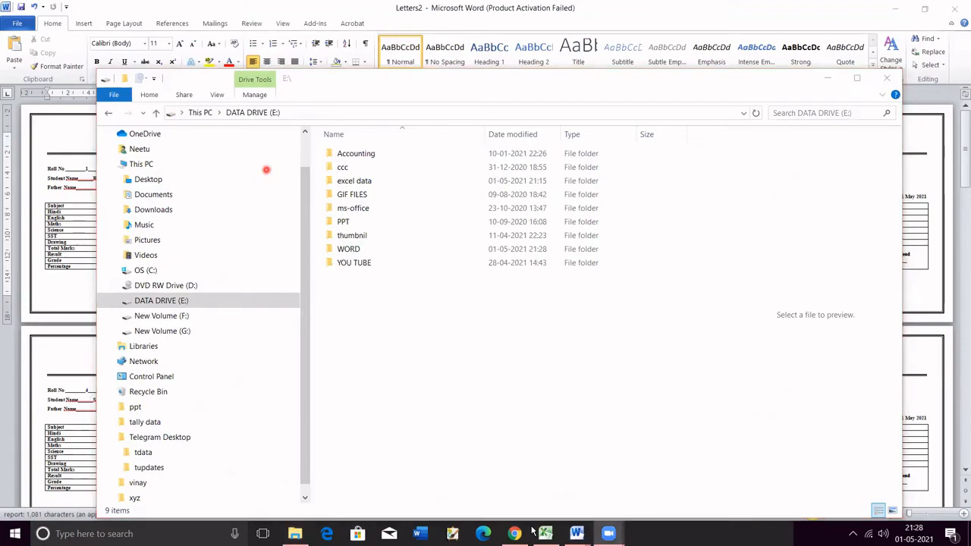
pyautogui.doubleClick(365, 249)
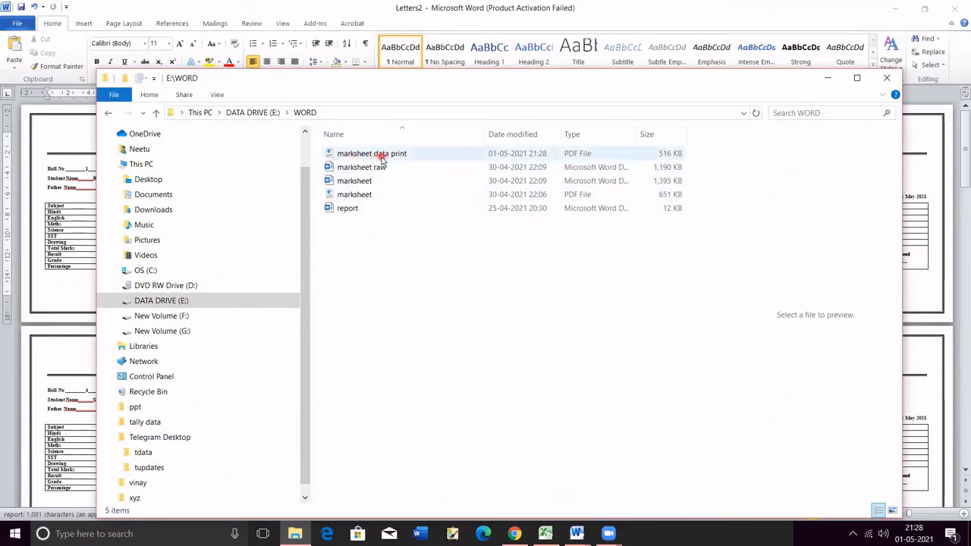
pyautogui.click(382, 156)
pyautogui.doubleClick(382, 155)
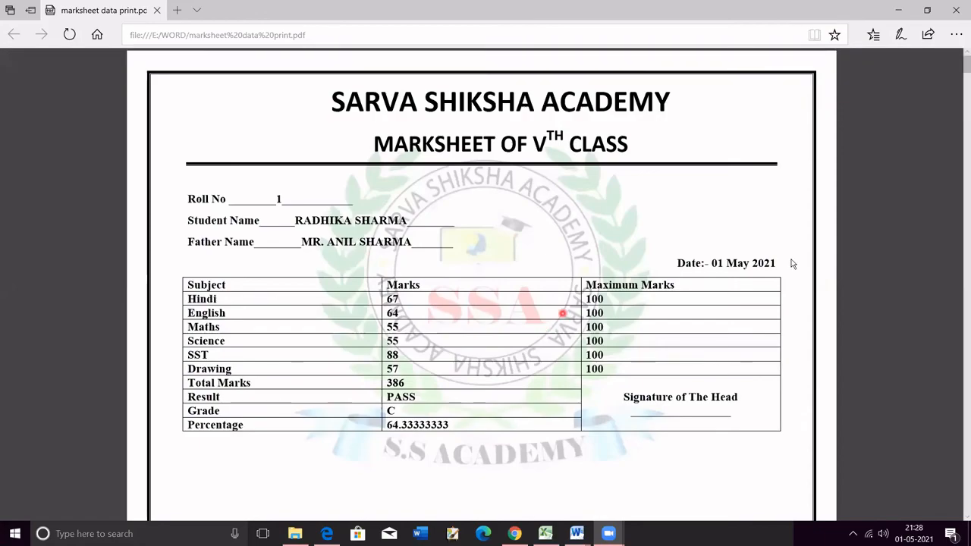
pyautogui.moveTo(962, 71); pyautogui.dragTo(962, 114)
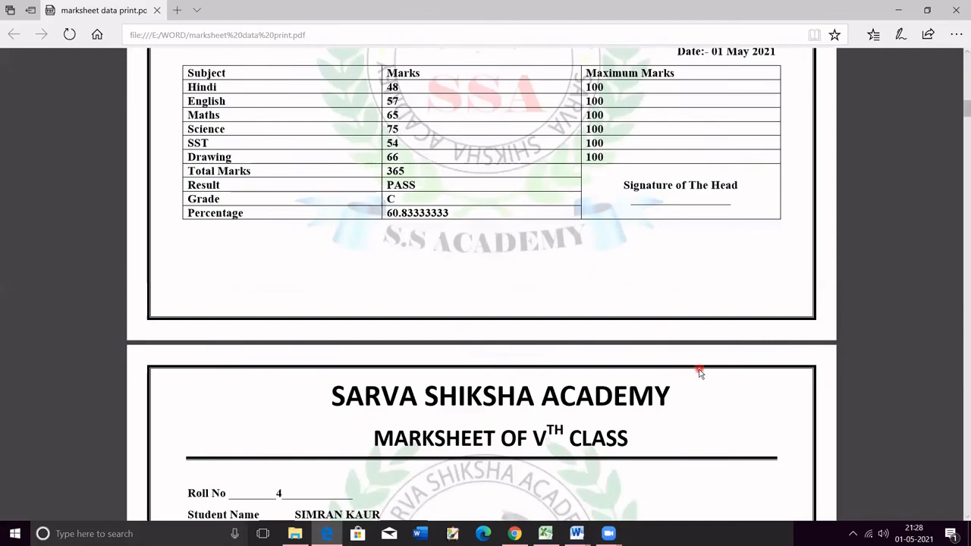
# Examine the following student marksheets in the exported PDF, from the fourth student's page through the tenth student's page.
pyautogui.scroll(-3, 699, 372)
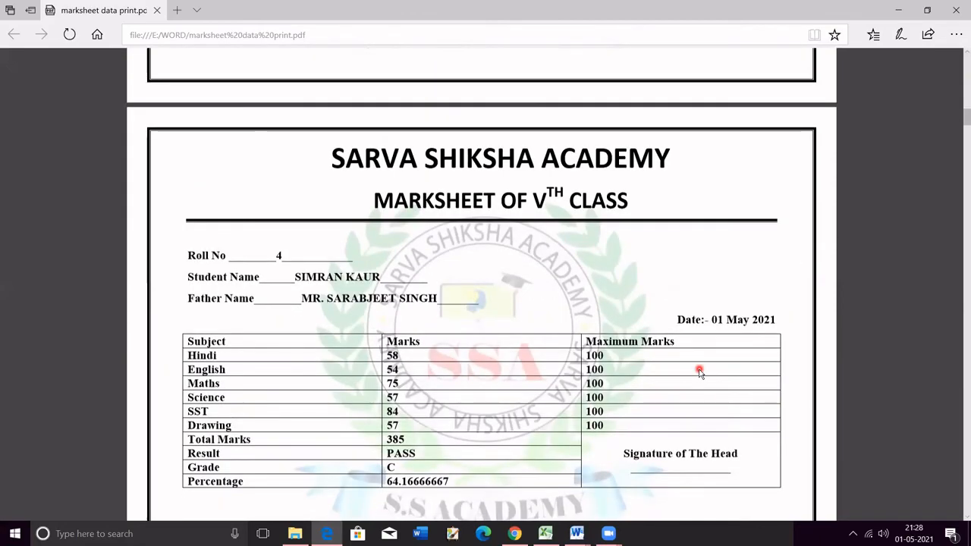
pyautogui.scroll(-8, 699, 372)
pyautogui.scroll(-5, 700, 371)
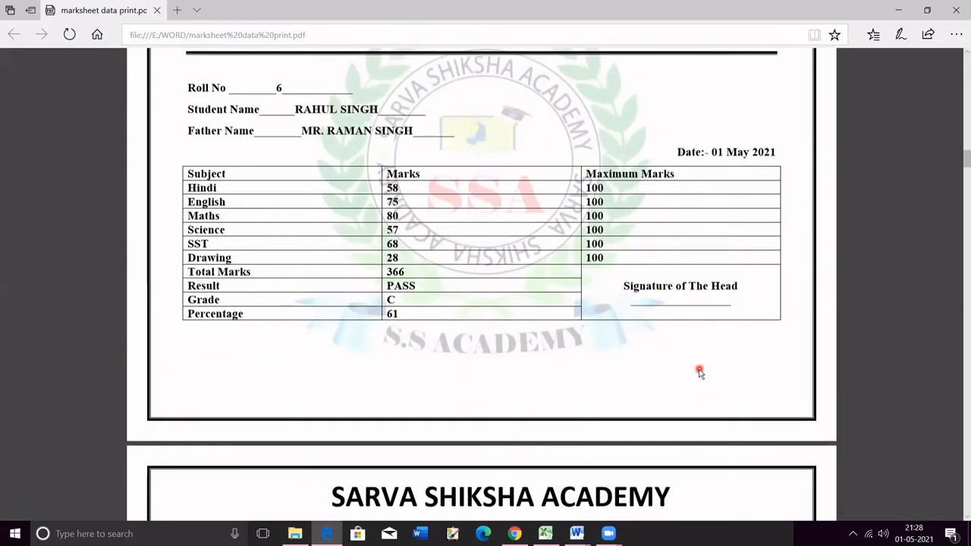
pyautogui.scroll(-5, 700, 372)
pyautogui.scroll(-6, 699, 371)
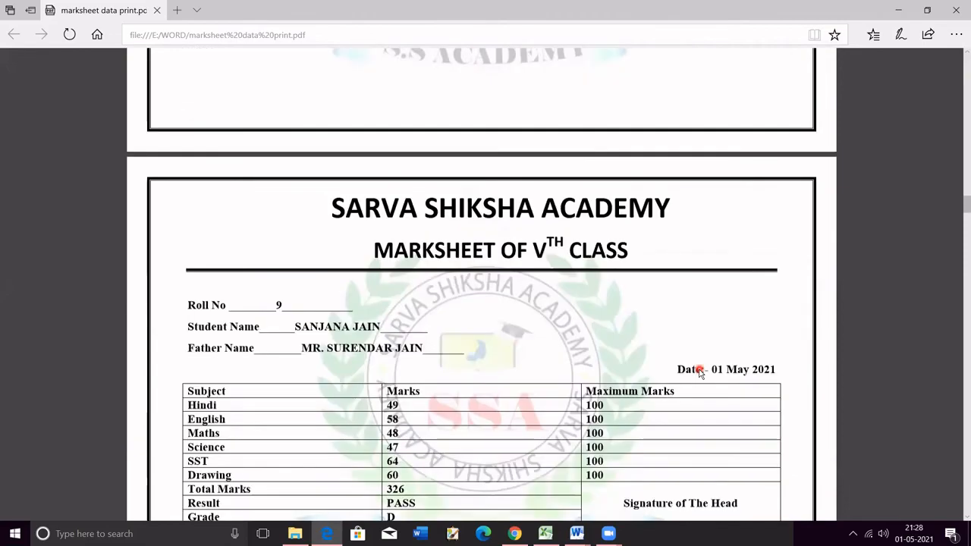
pyautogui.scroll(-7, 700, 371)
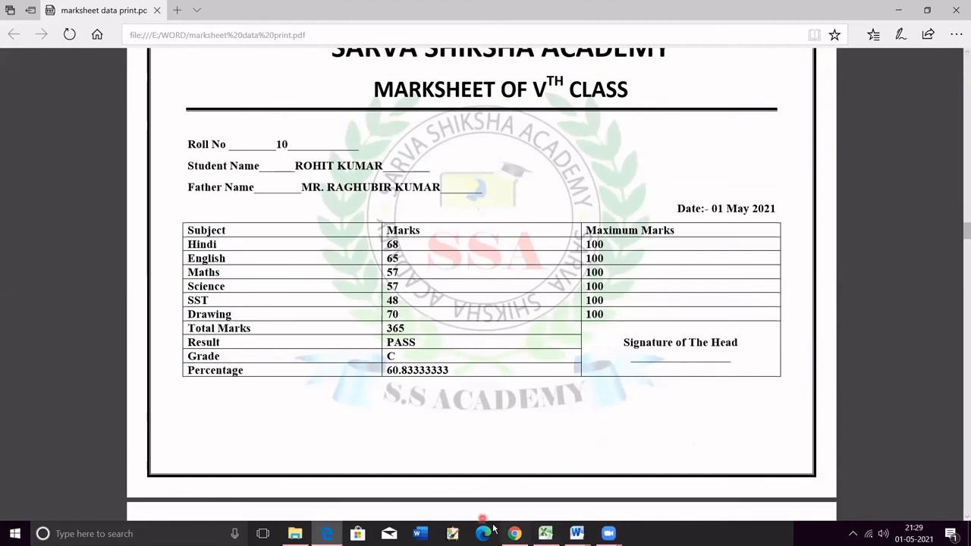
pyautogui.click(543, 420)
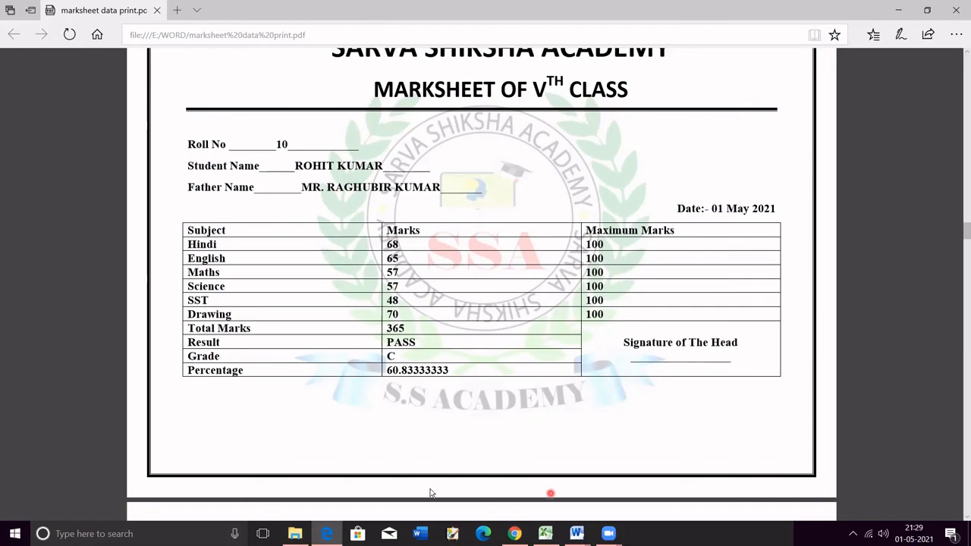
pyautogui.click(526, 504)
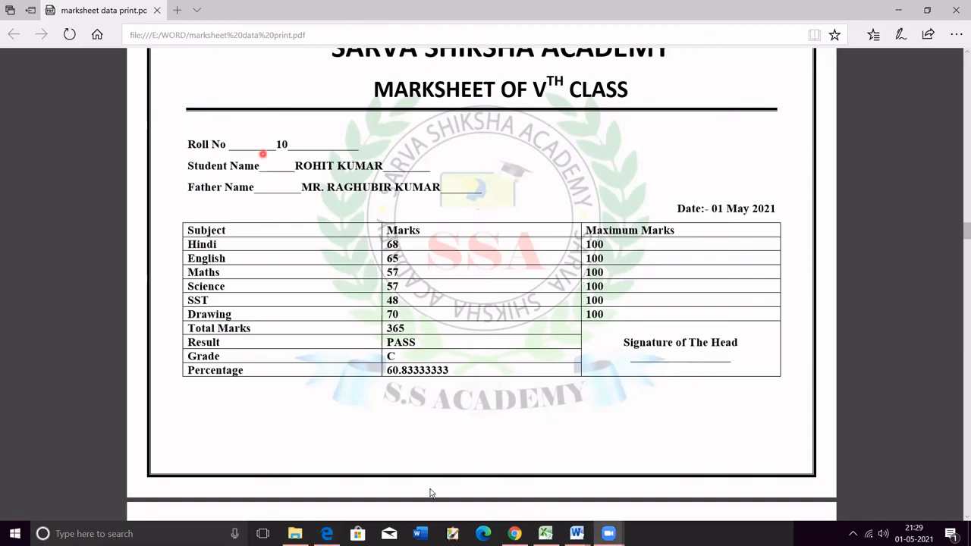